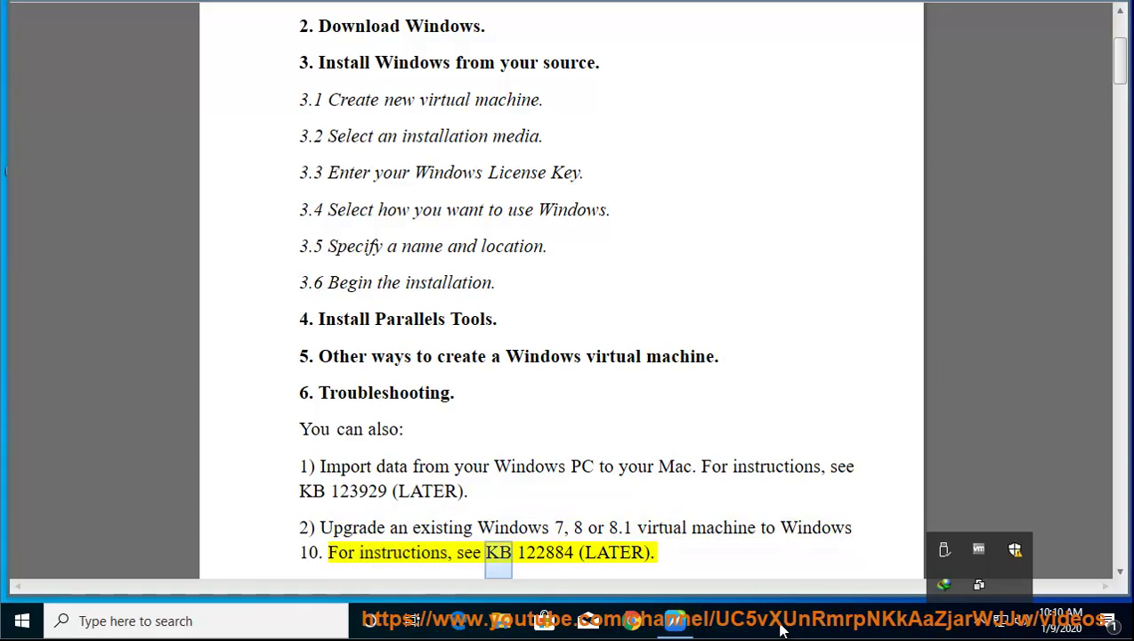
Step: Show the file info for ParallelsDesktop-15.1.2-47123.dmg on the Mac desktop and move the info window fully into view
click(981, 625)
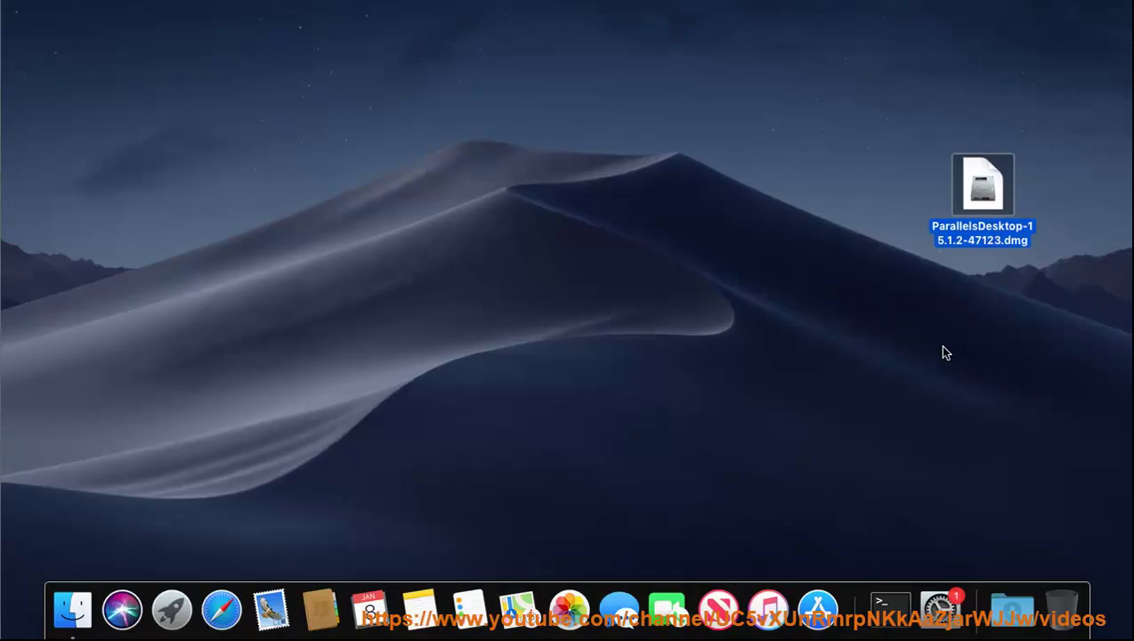
right_click(983, 189)
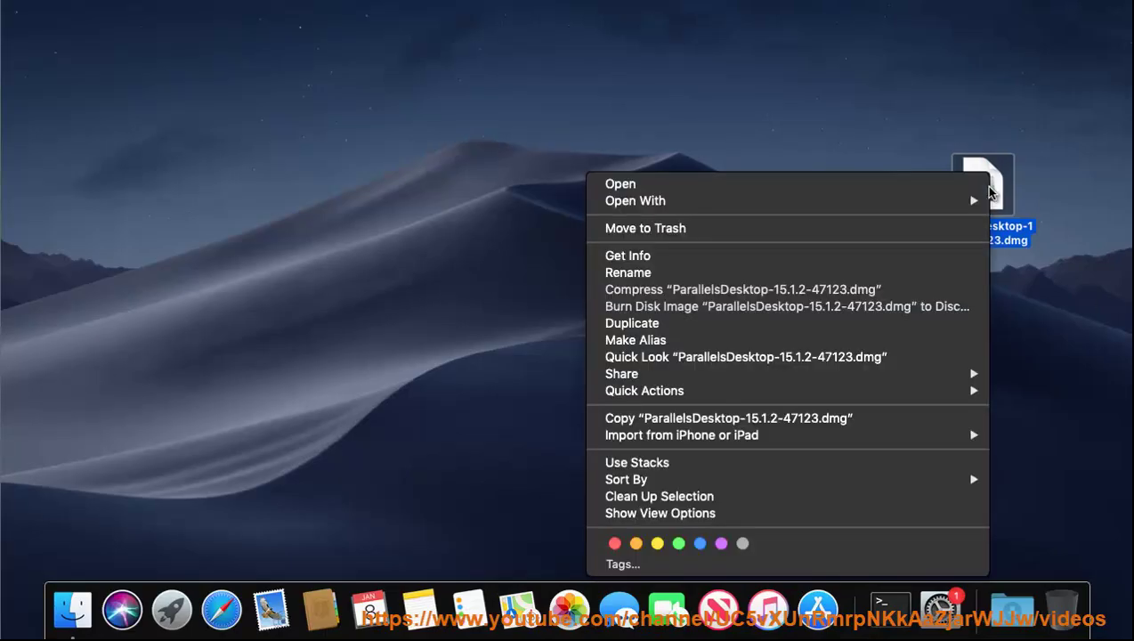
click(763, 258)
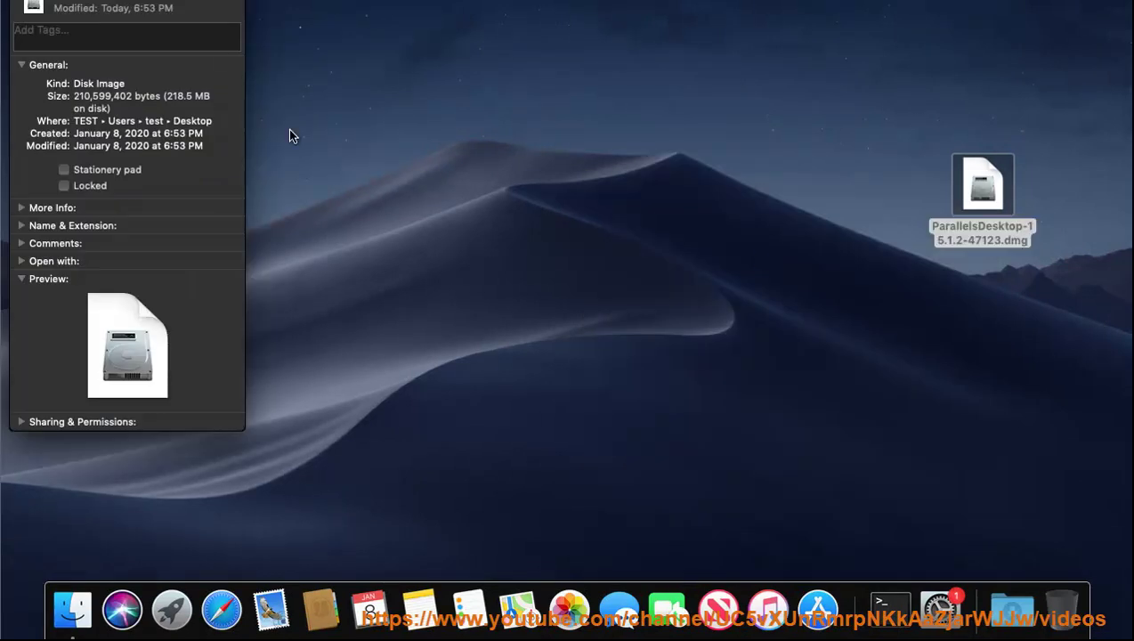
drag(131, 1, 602, 44)
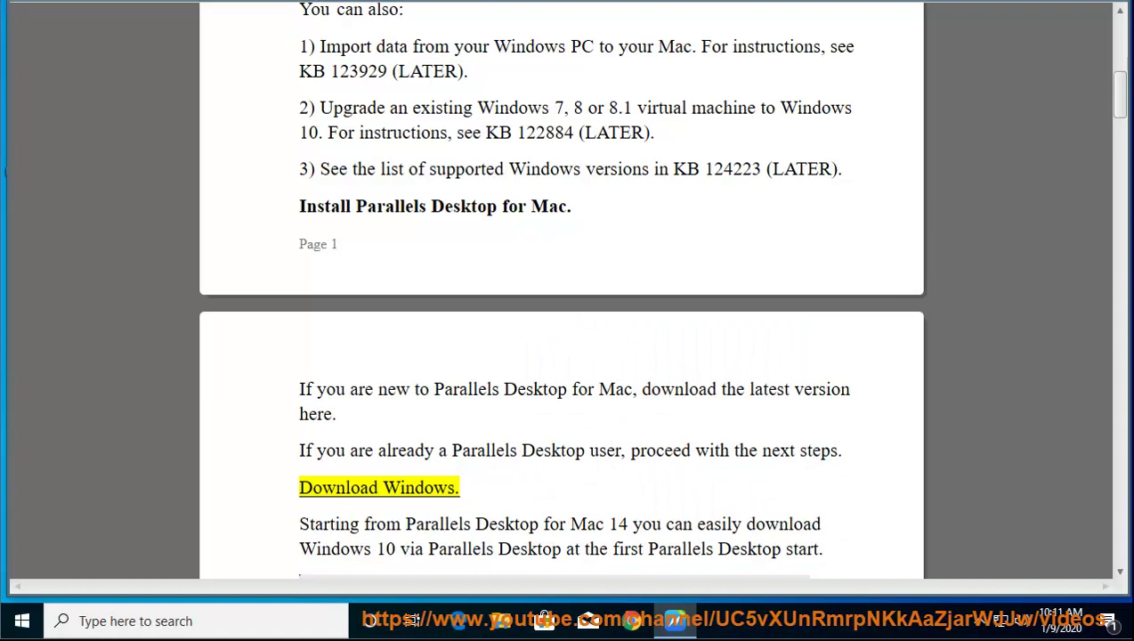
Step: Read the guide's Download Windows section on page 2, down to the note about the Microsoft Windows license
scroll(670, 431, down, 1)
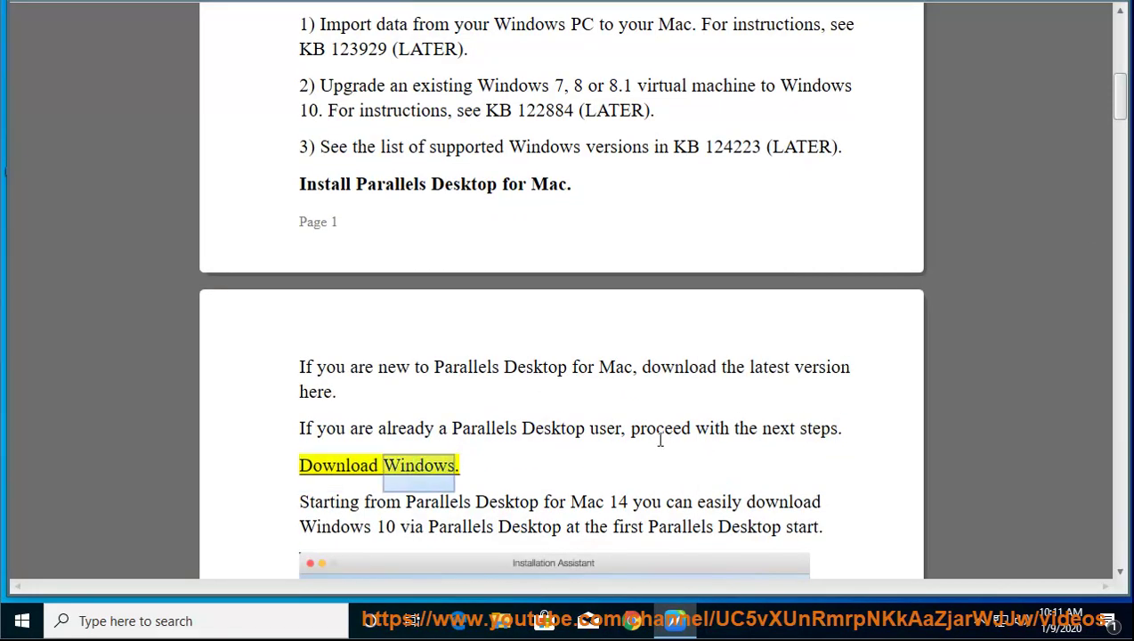
scroll(646, 476, down, 2)
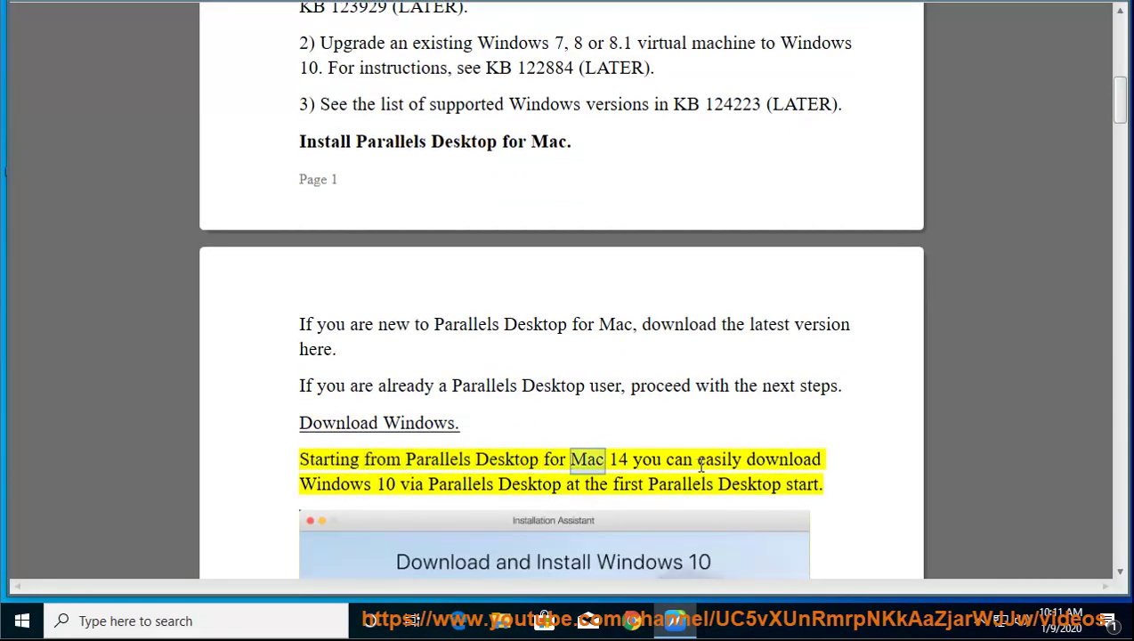
scroll(744, 476, down, 2)
scroll(744, 476, down, 4)
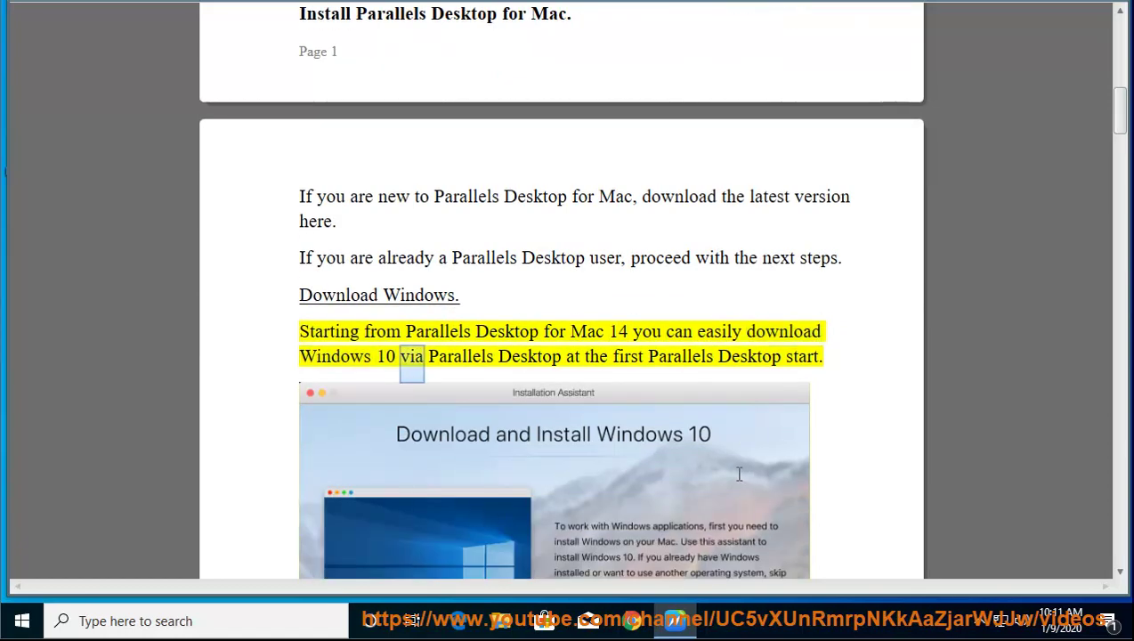
scroll(694, 427, down, 2)
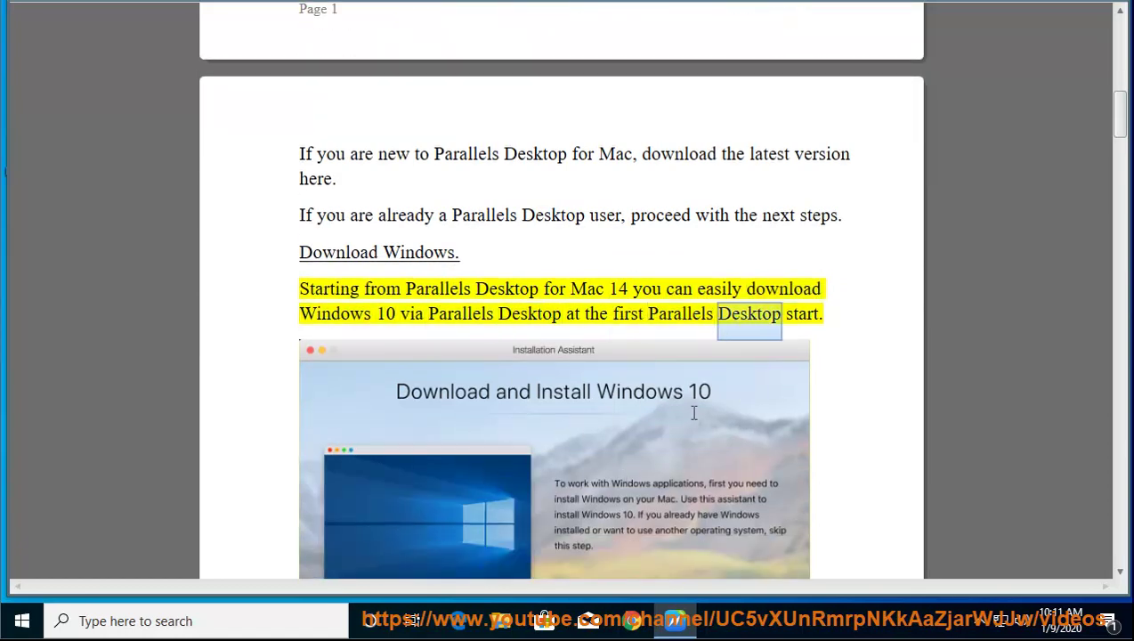
scroll(693, 414, down, 5)
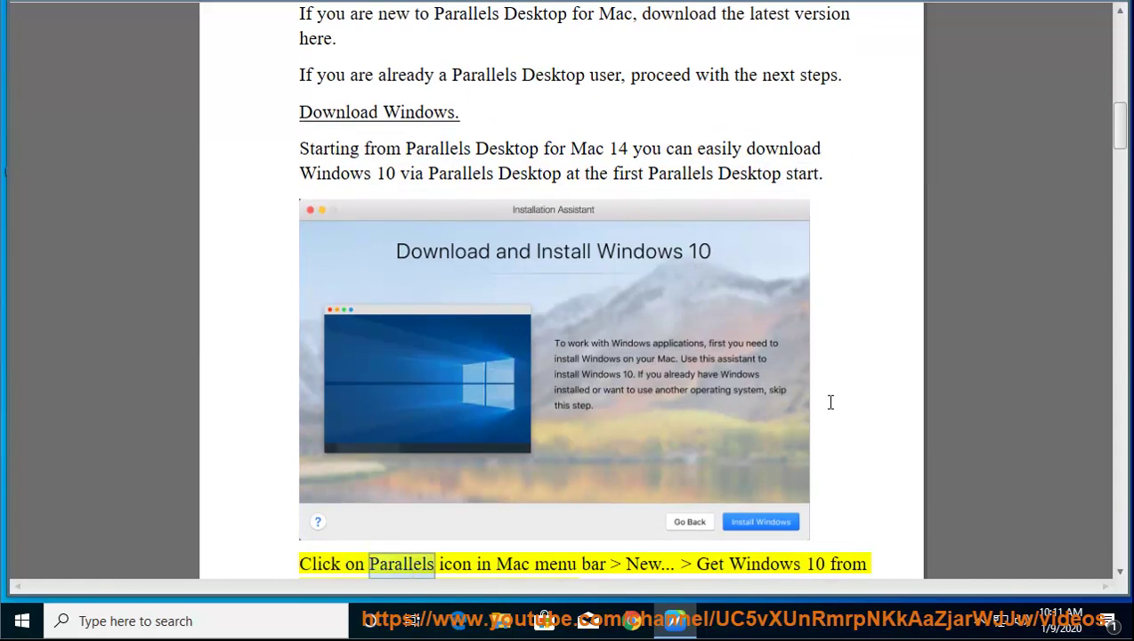
scroll(526, 507, down, 7)
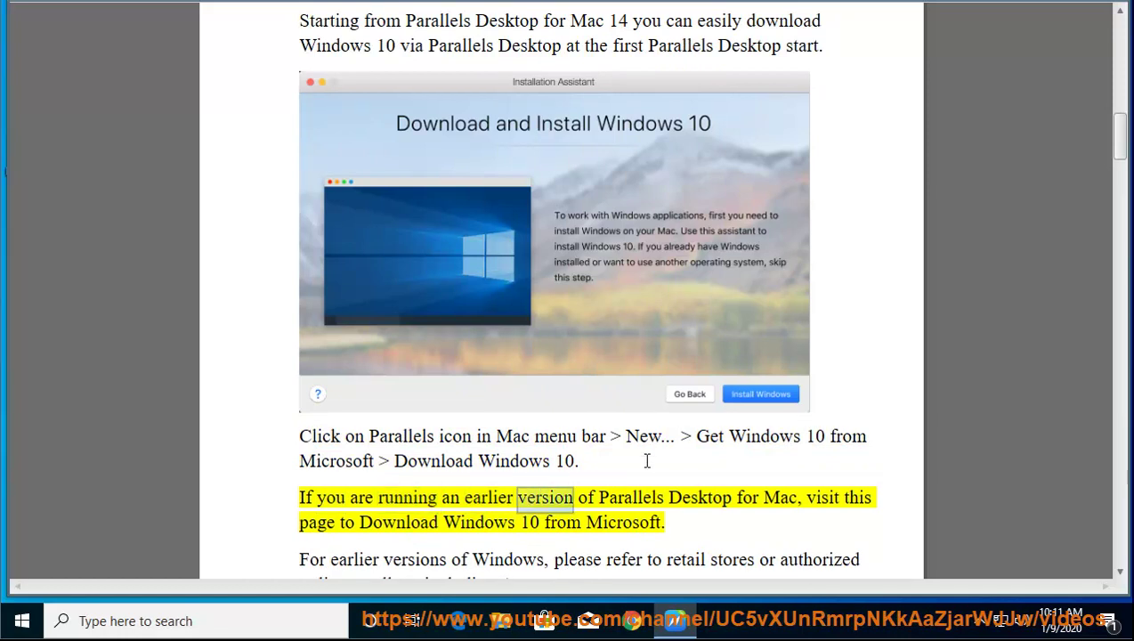
scroll(648, 471, down, 1)
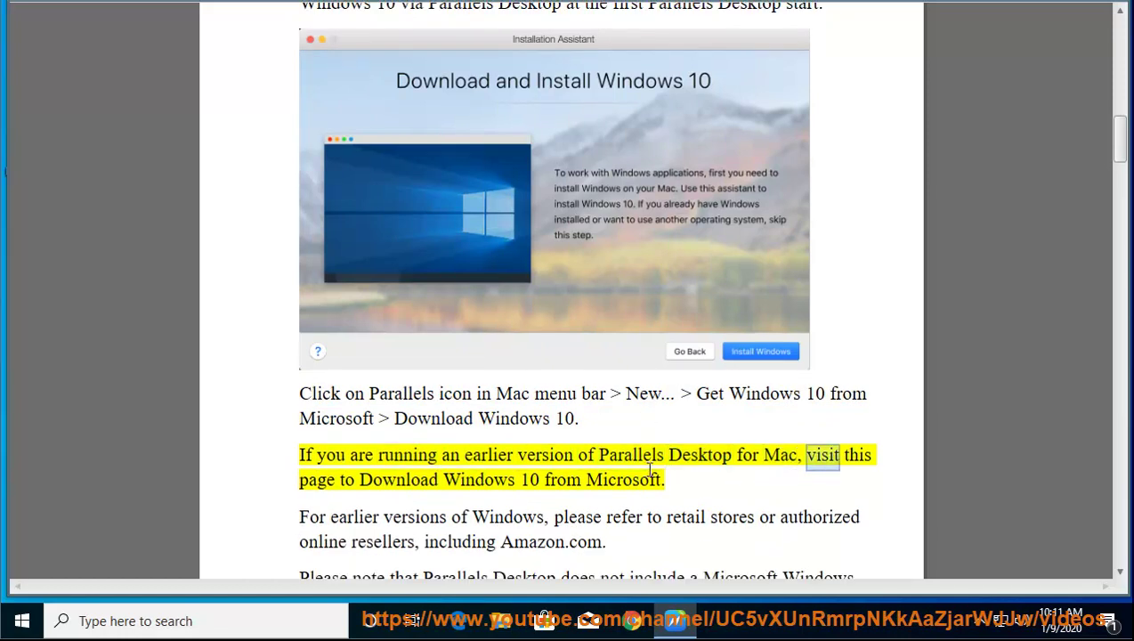
scroll(660, 474, down, 2)
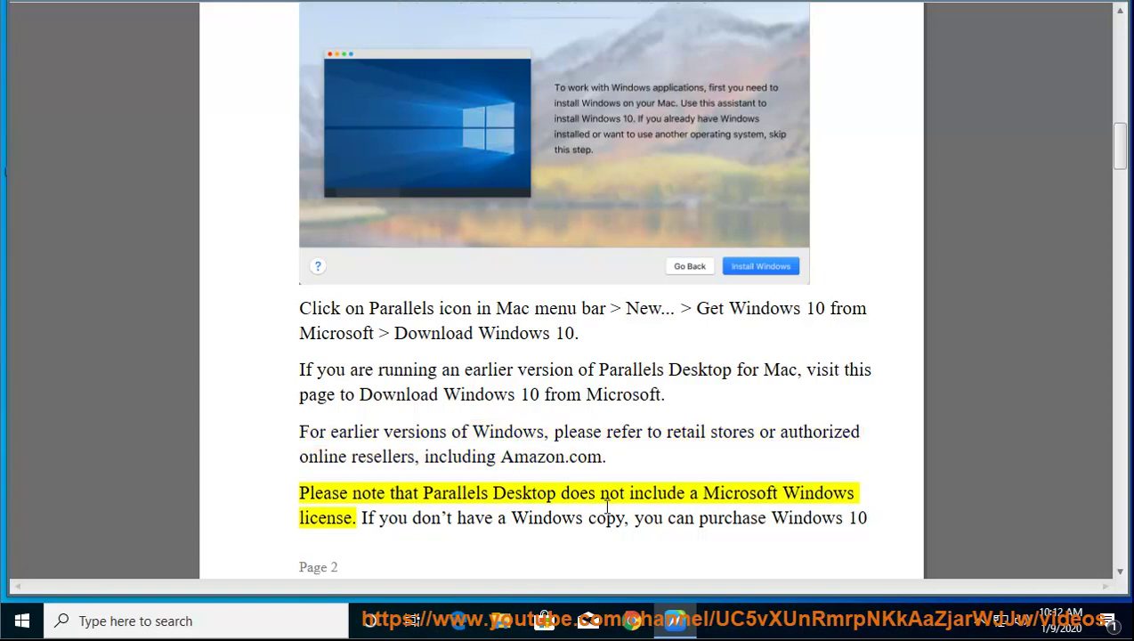
Step: Copy "Windows 10" from the guide's download paragraph, search Google for it in Chrome, and bring the browser window fully into view
drag(541, 398, 439, 397)
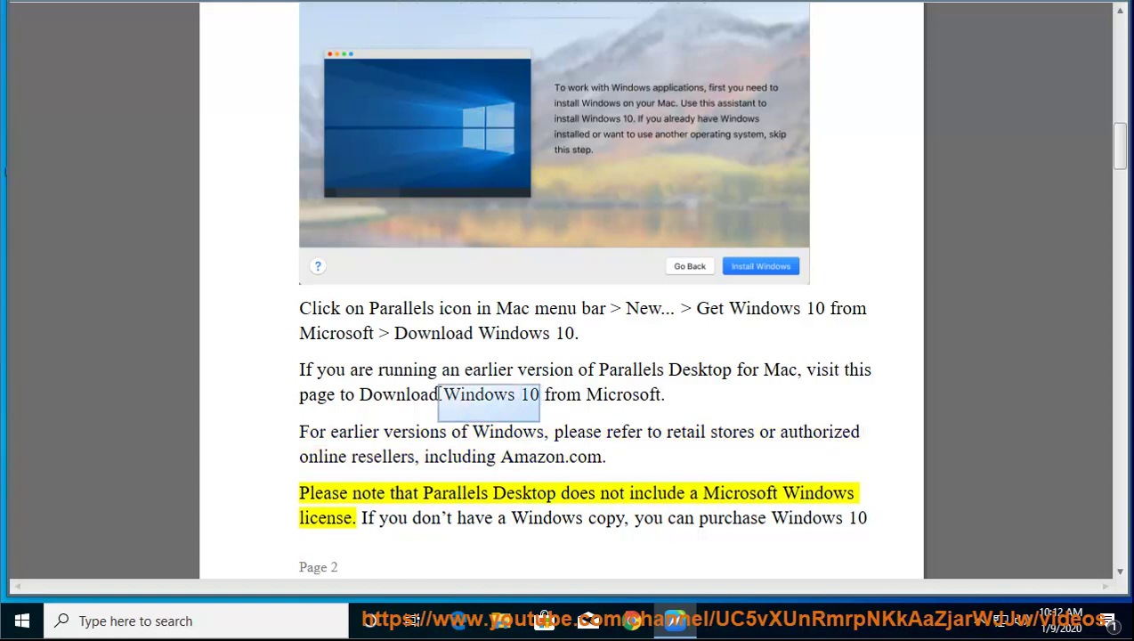
right_click(455, 398)
click(503, 347)
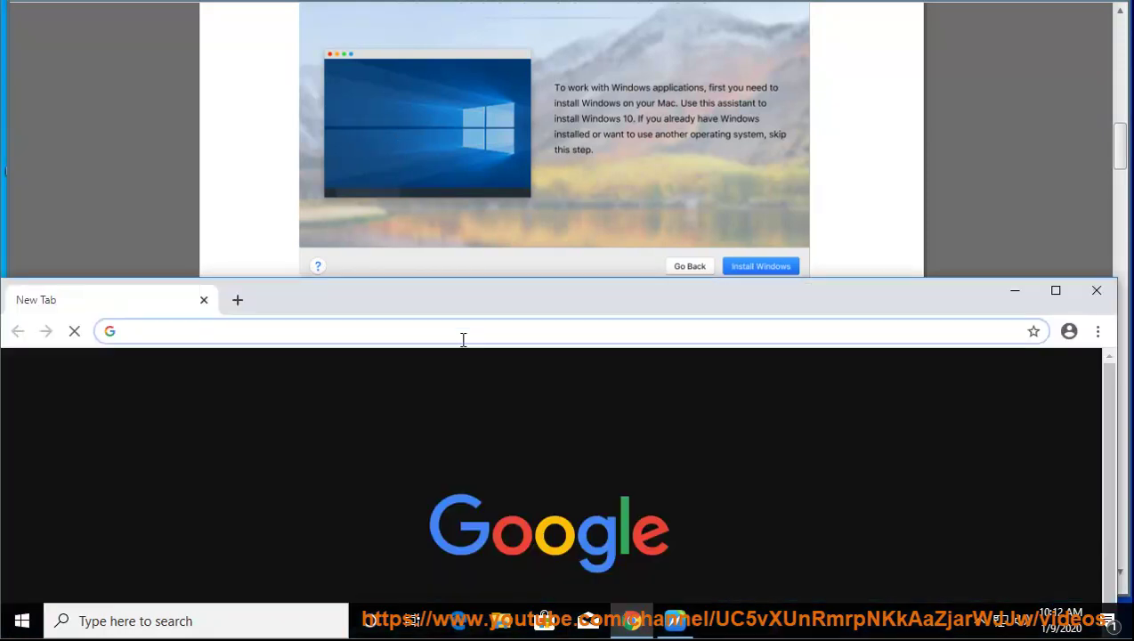
right_click(452, 332)
click(532, 475)
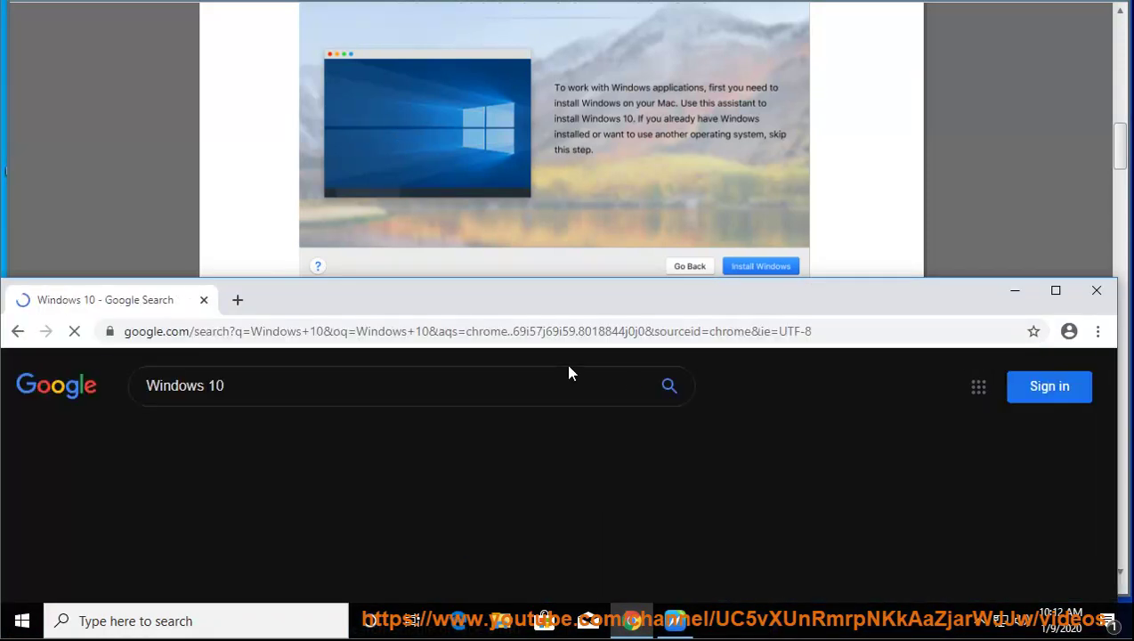
double_click(531, 296)
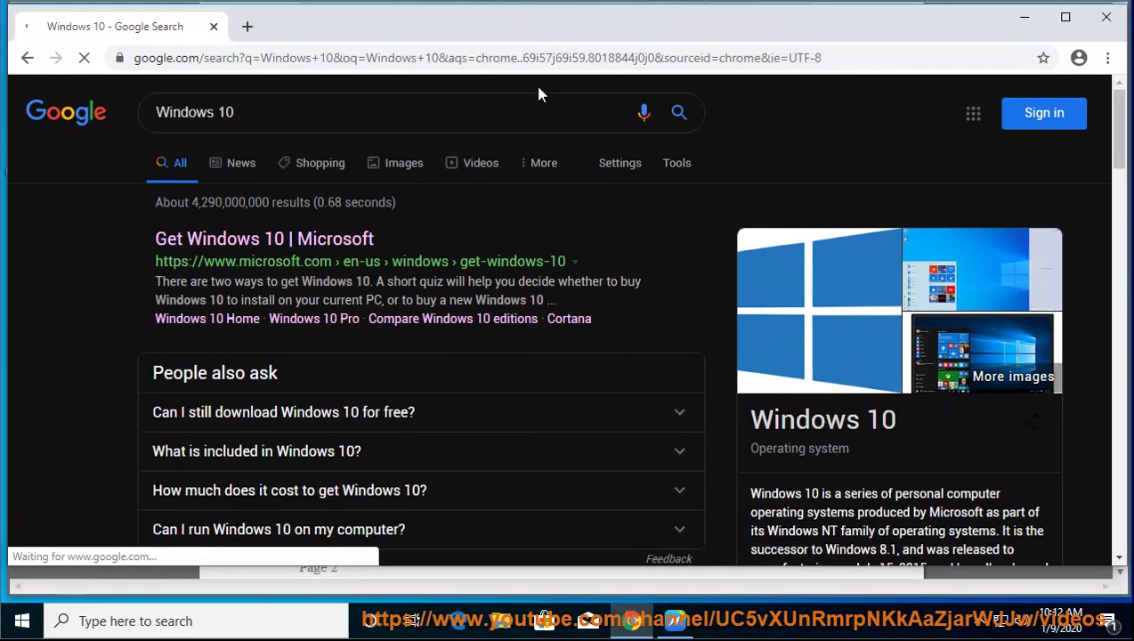
Step: Look through the Windows 10 search results for Microsoft's disc image (ISO) download page
scroll(30, 410, down, 2)
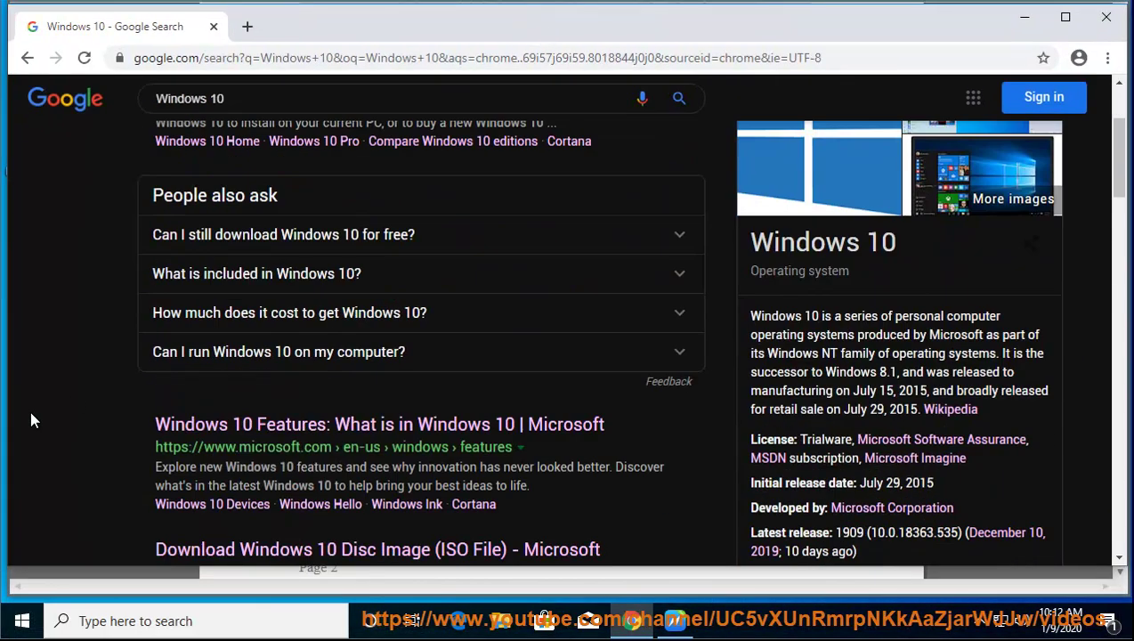
scroll(30, 411, down, 2)
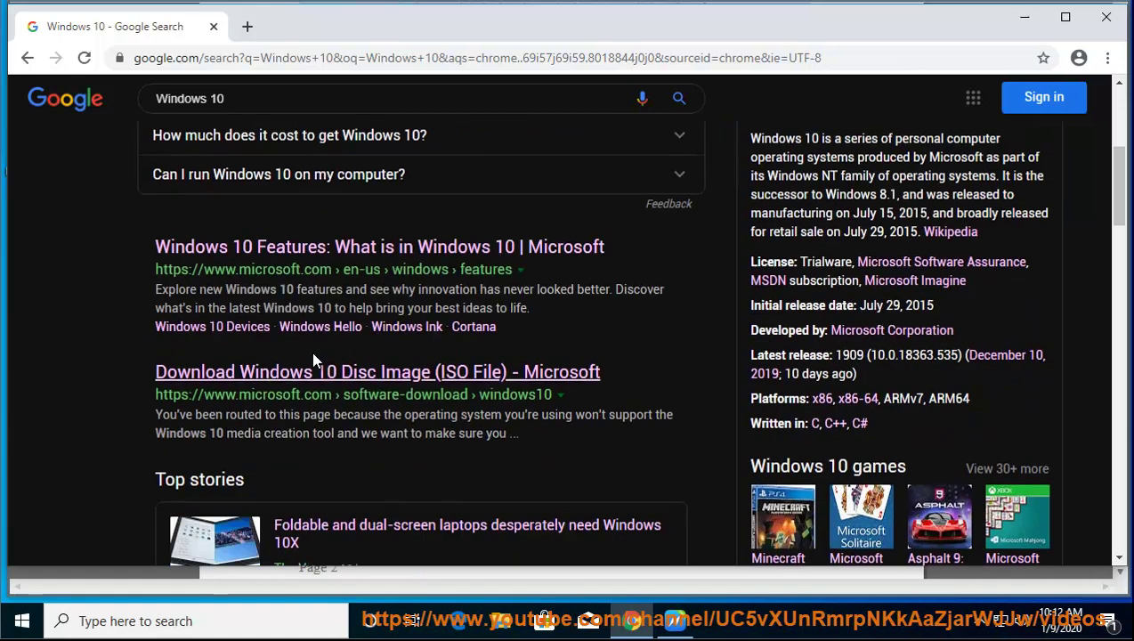
scroll(373, 381, down, 3)
scroll(135, 450, up, 7)
scroll(138, 464, down, 9)
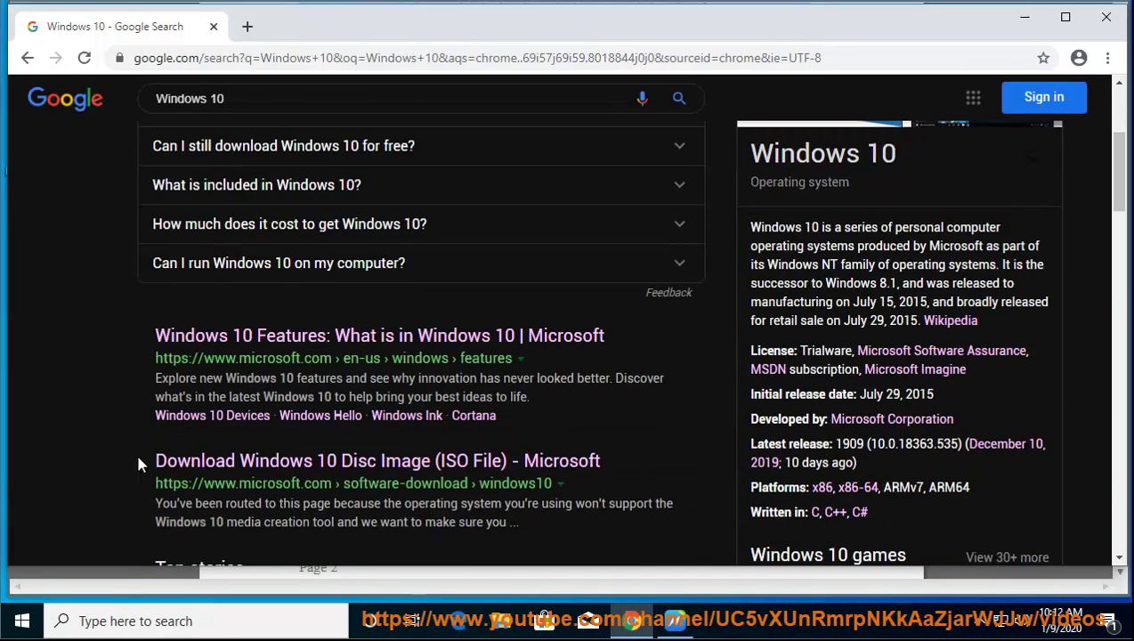
scroll(138, 464, down, 2)
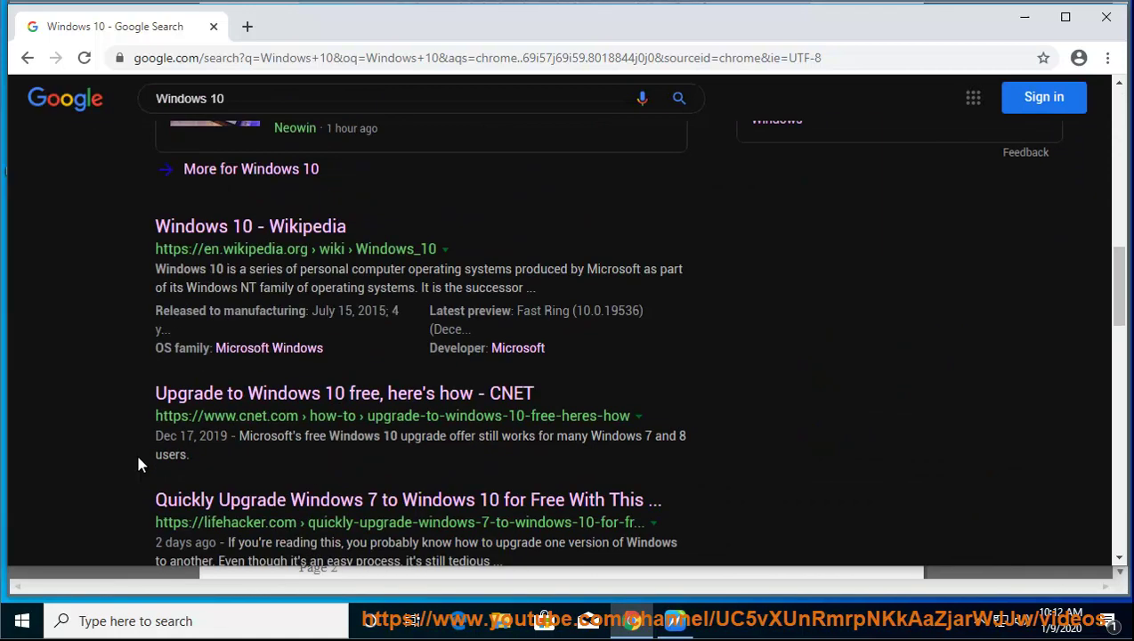
scroll(311, 160, up, 5)
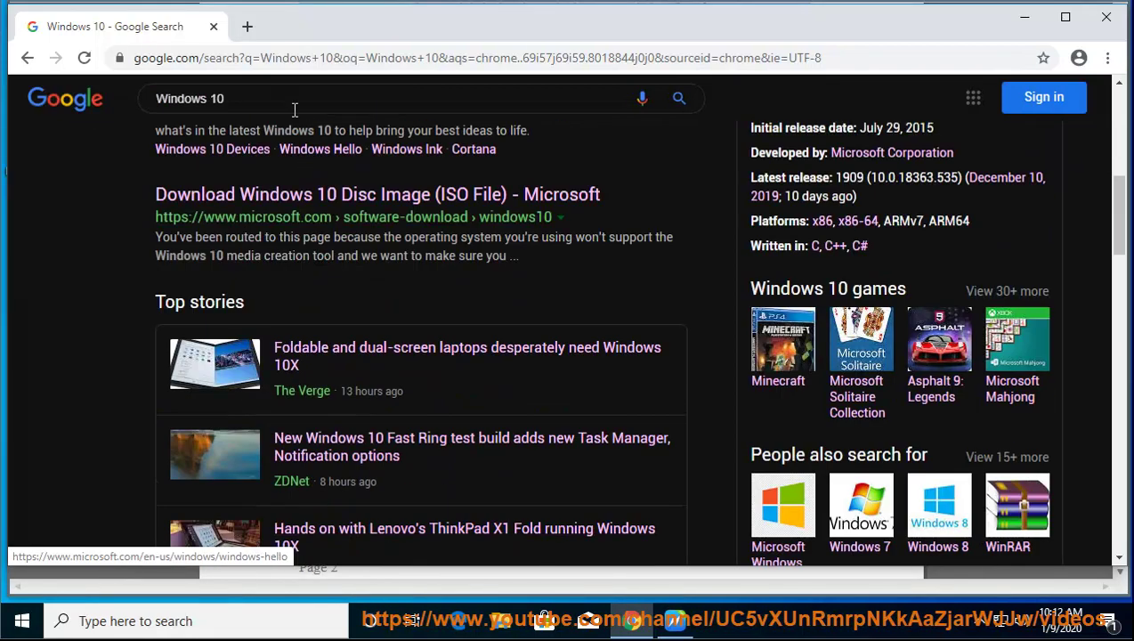
Step: Search Google for the suggestion "windows 10 free download" and look through the download and upgrade results
click(290, 100)
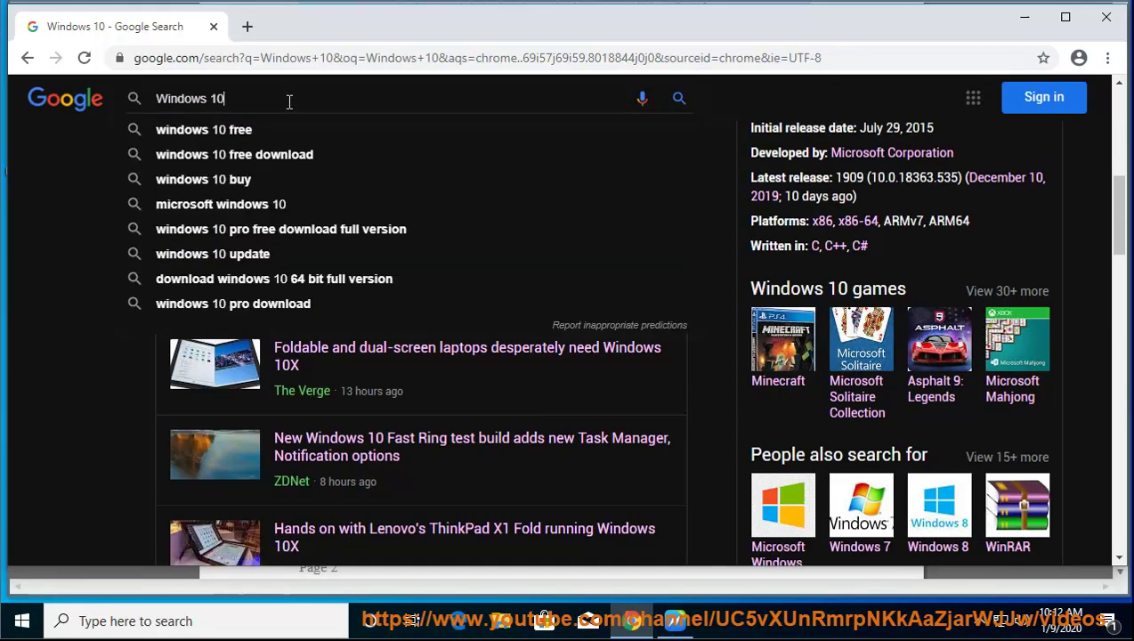
click(278, 155)
scroll(93, 354, down, 4)
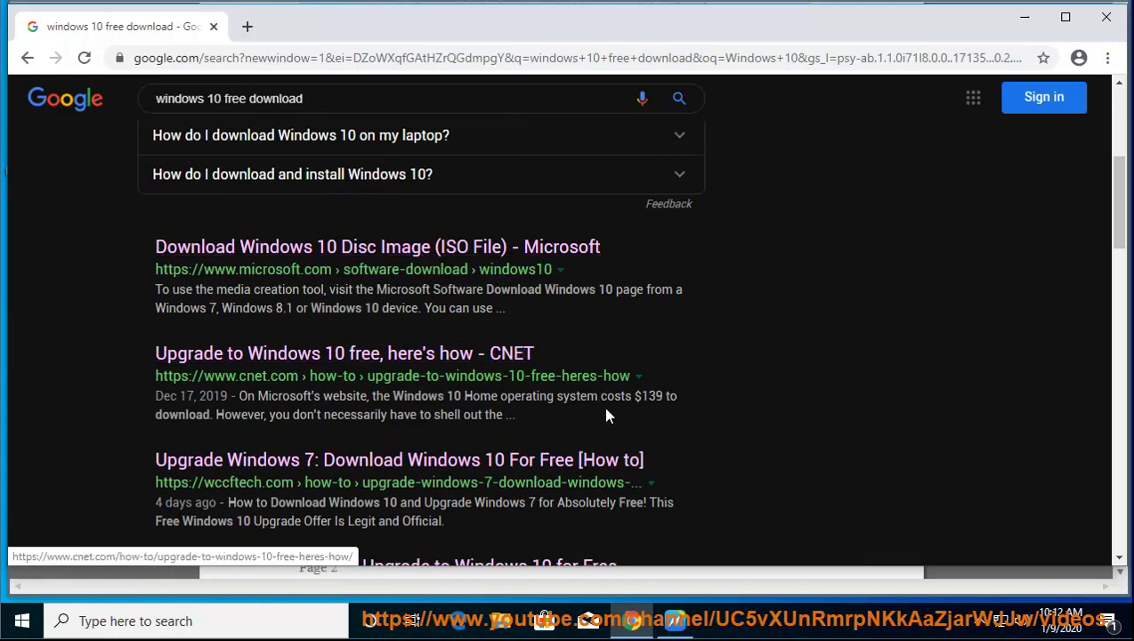
scroll(603, 406, down, 2)
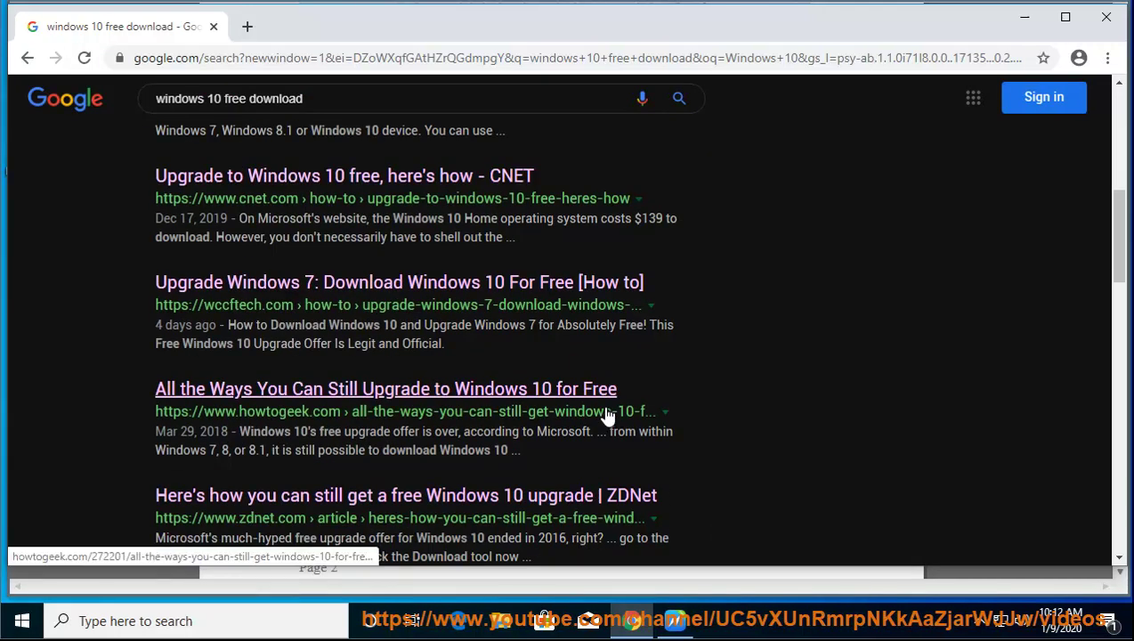
scroll(606, 415, down, 1)
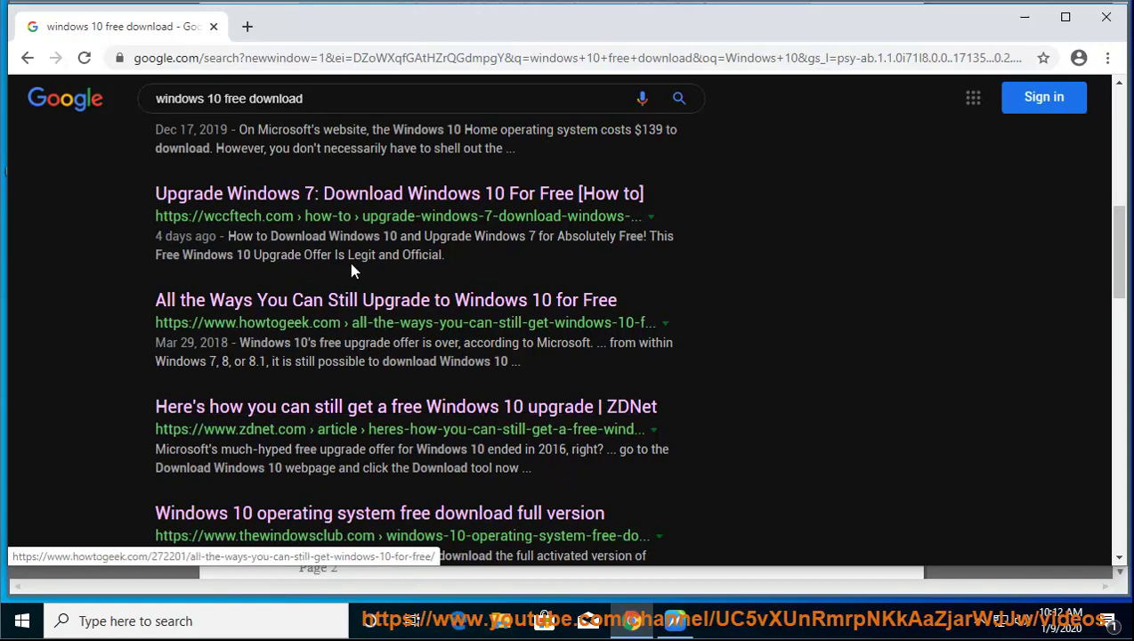
Step: Replace "free download" in the query, search for "windows 10 AMAZON", and look through the Amazon listings
drag(226, 98, 432, 105)
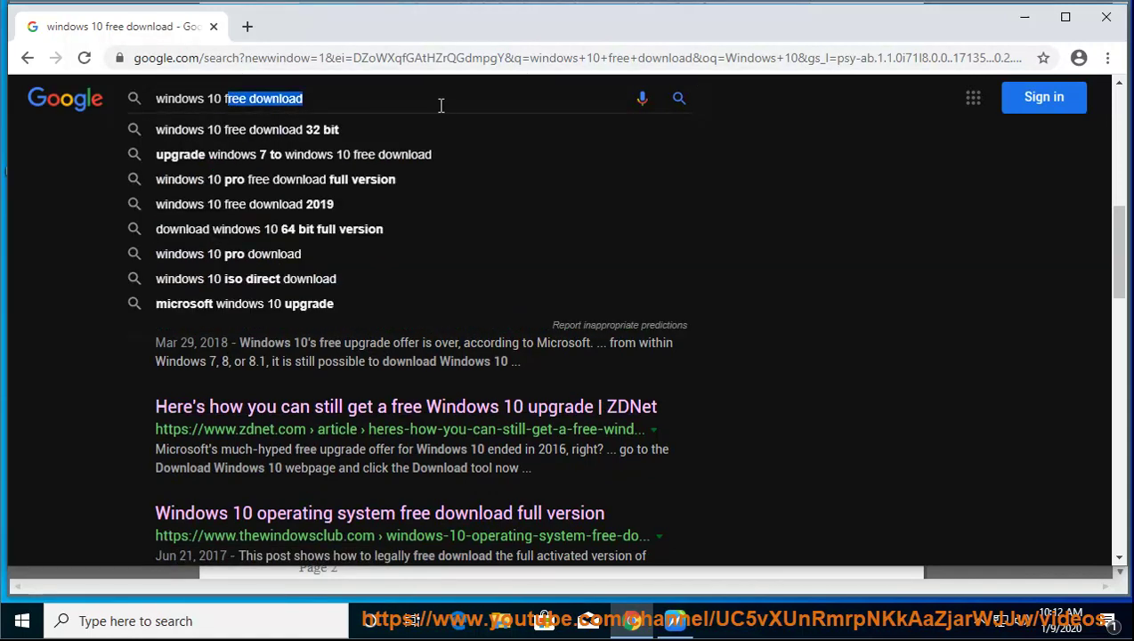
key(BackSpace)
text(ZMA)
key(BackSpace)
key(BackSpace)
key(BackSpace)
text(AZ)
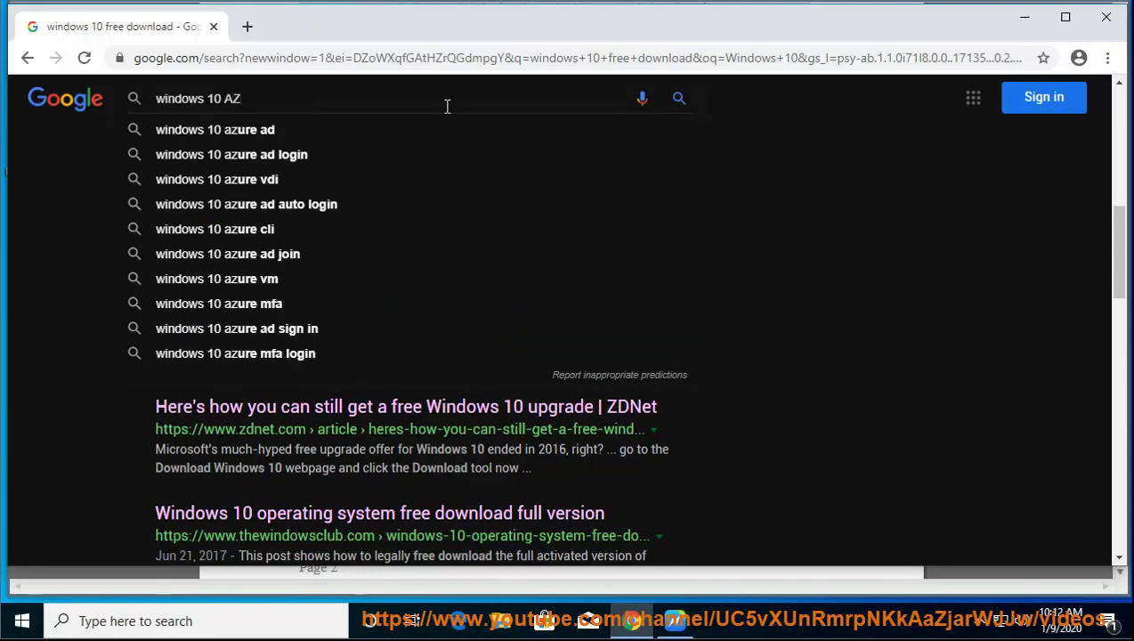
text(M)
key(BackSpace)
key(BackSpace)
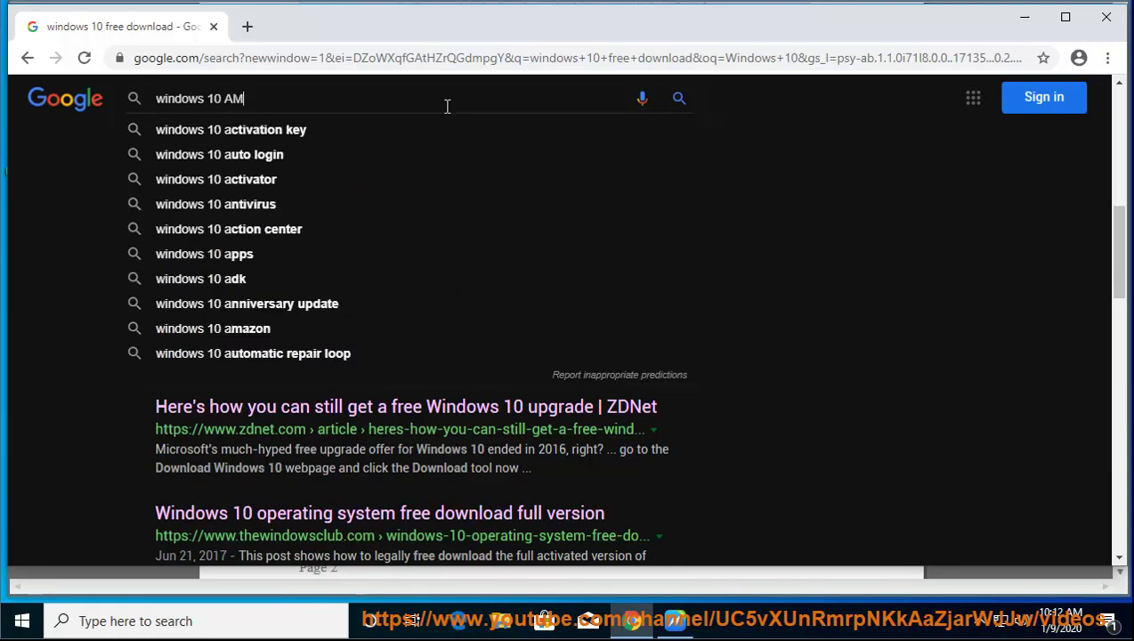
text(MAZON)
key(Return)
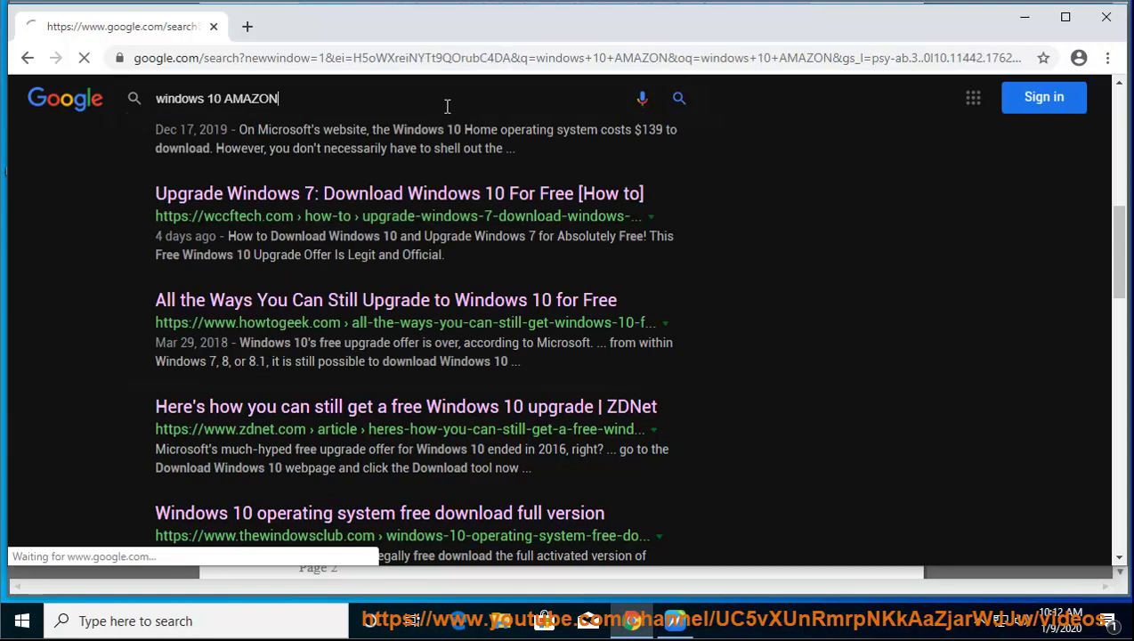
scroll(518, 327, down, 2)
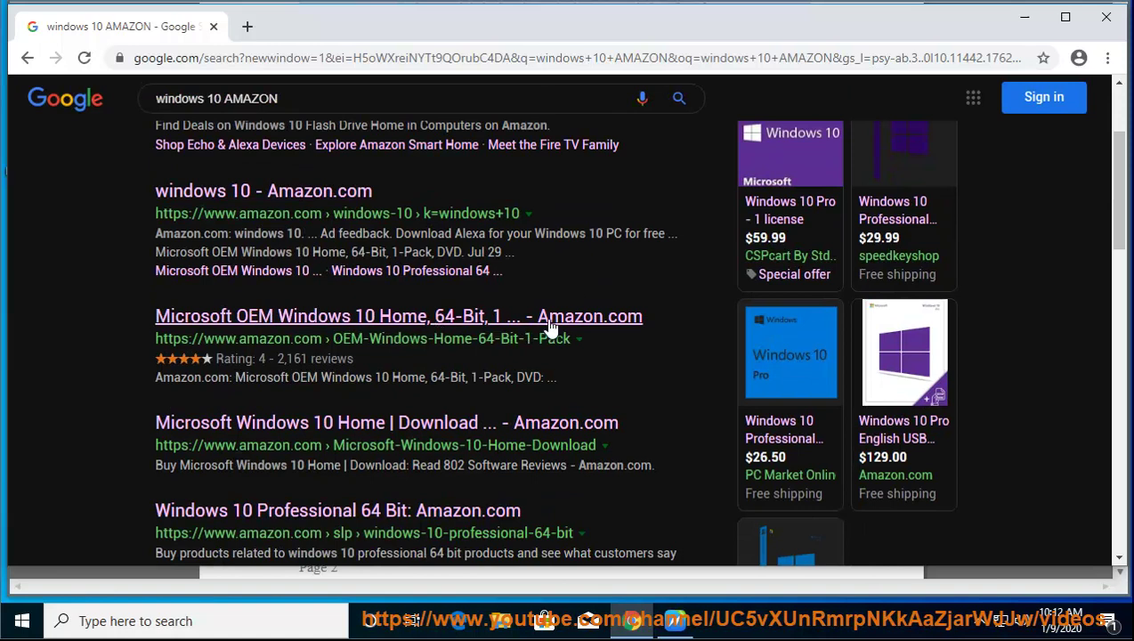
scroll(698, 352, down, 1)
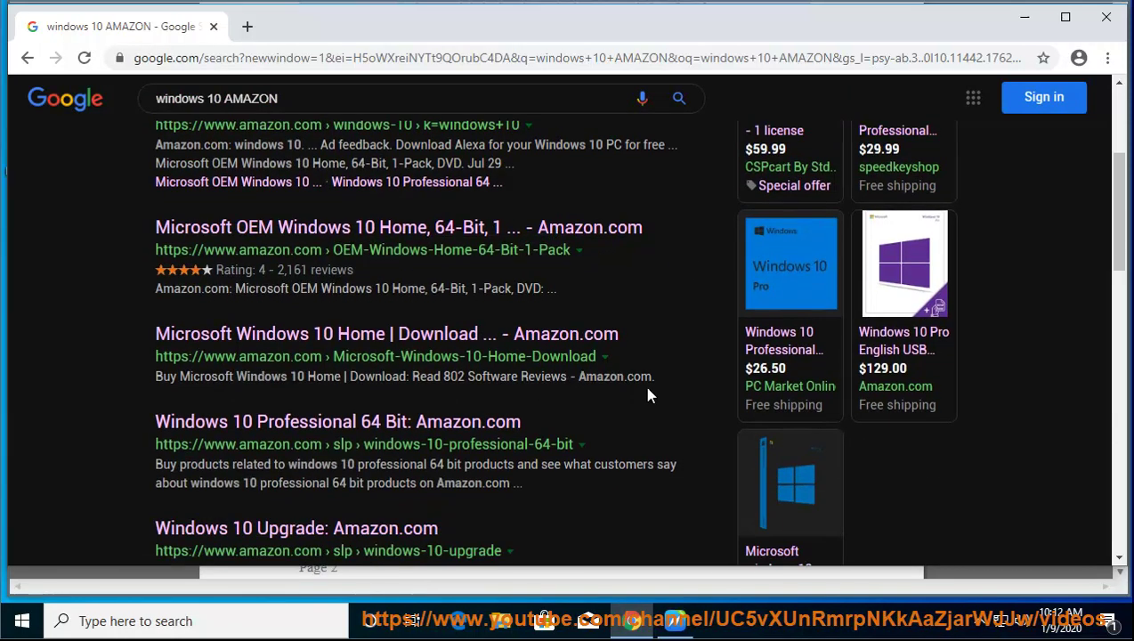
Step: Check the license note in the guide and search Google in Chrome for "windows 10 BUY"
click(686, 624)
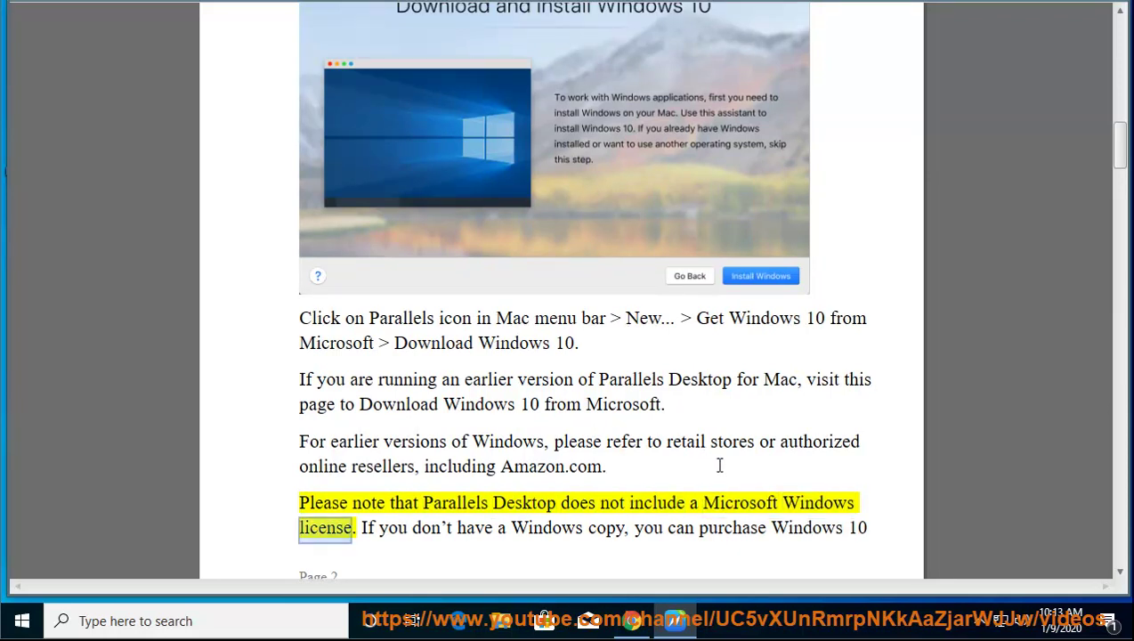
click(632, 621)
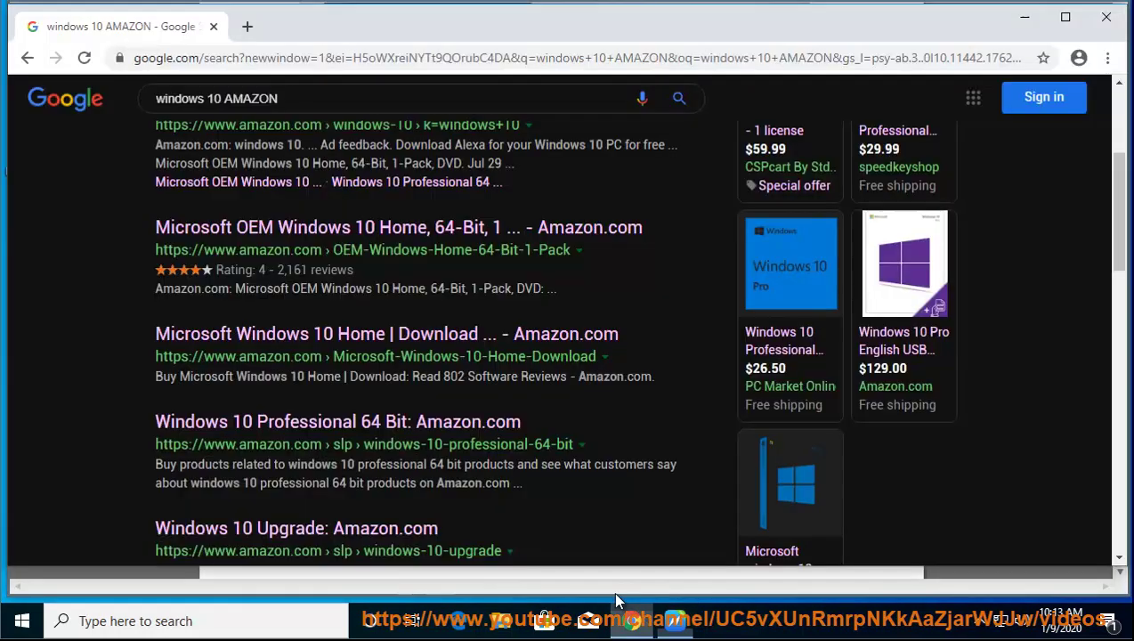
scroll(286, 313, up, 3)
click(272, 113)
double_click(276, 113)
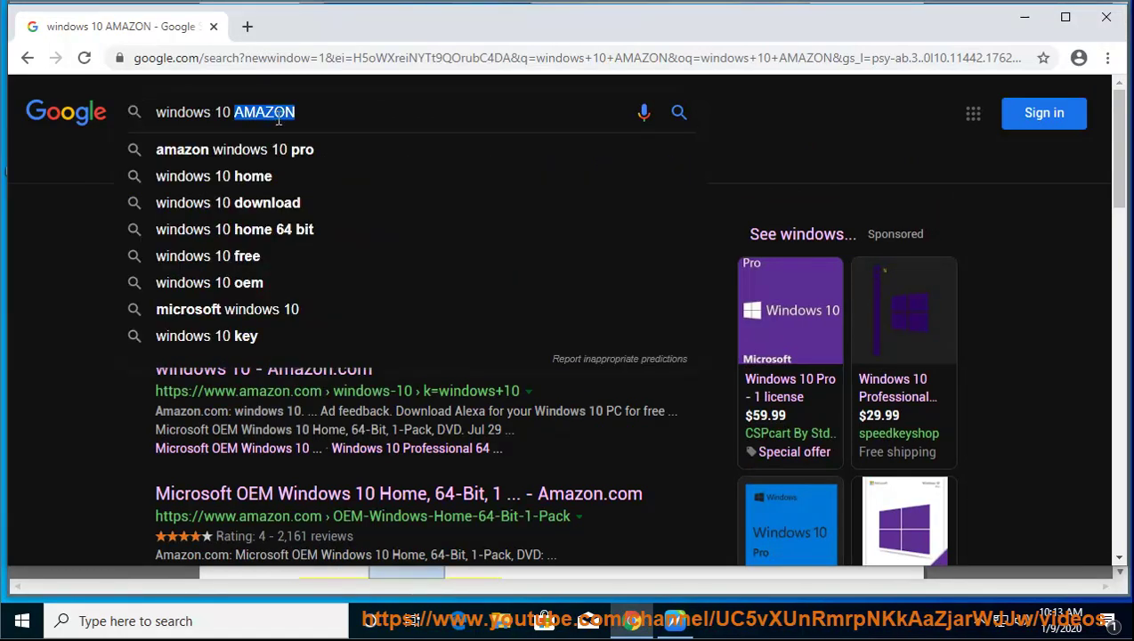
text(BUY)
key(Return)
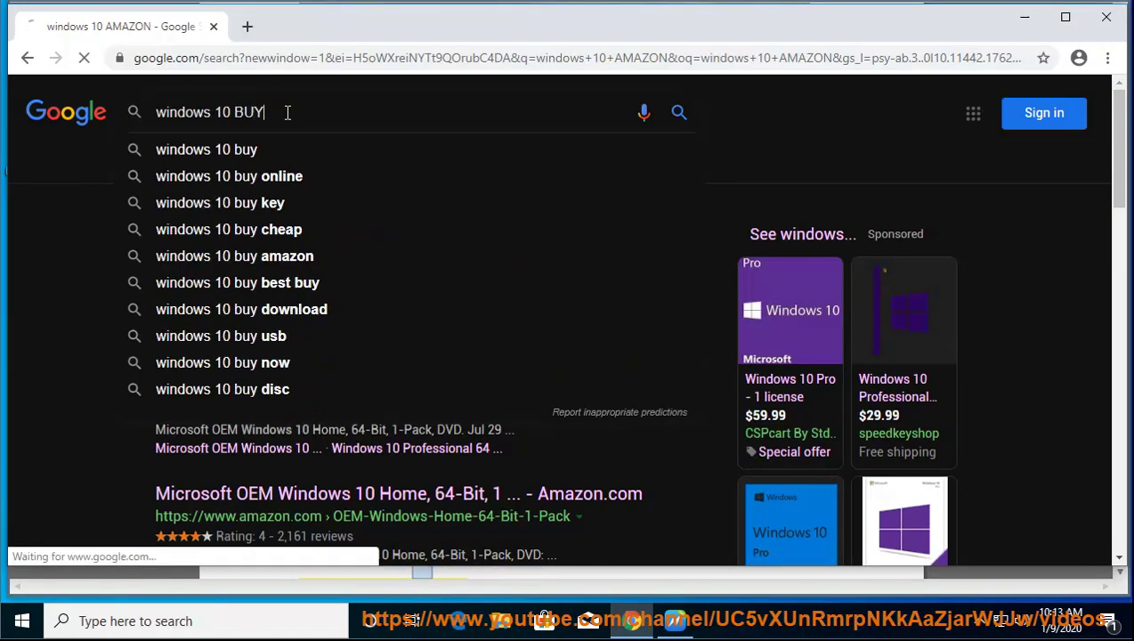
Step: Look through the "windows 10 BUY" results for the Microsoft Store listing and return to the guide
scroll(89, 416, down, 3)
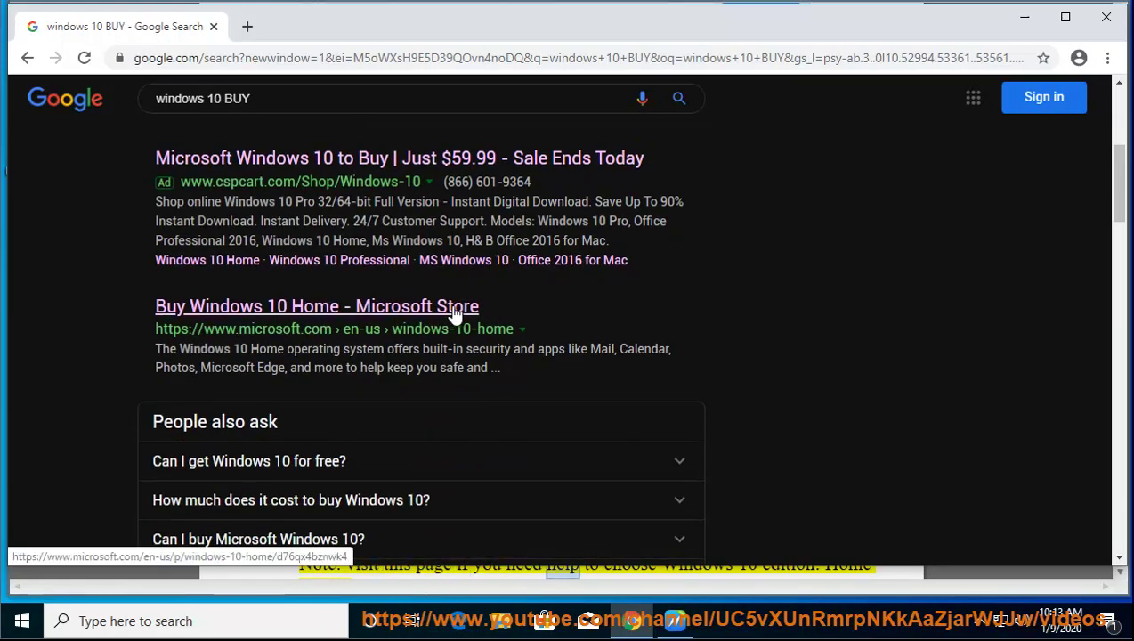
click(689, 626)
scroll(728, 436, down, 1)
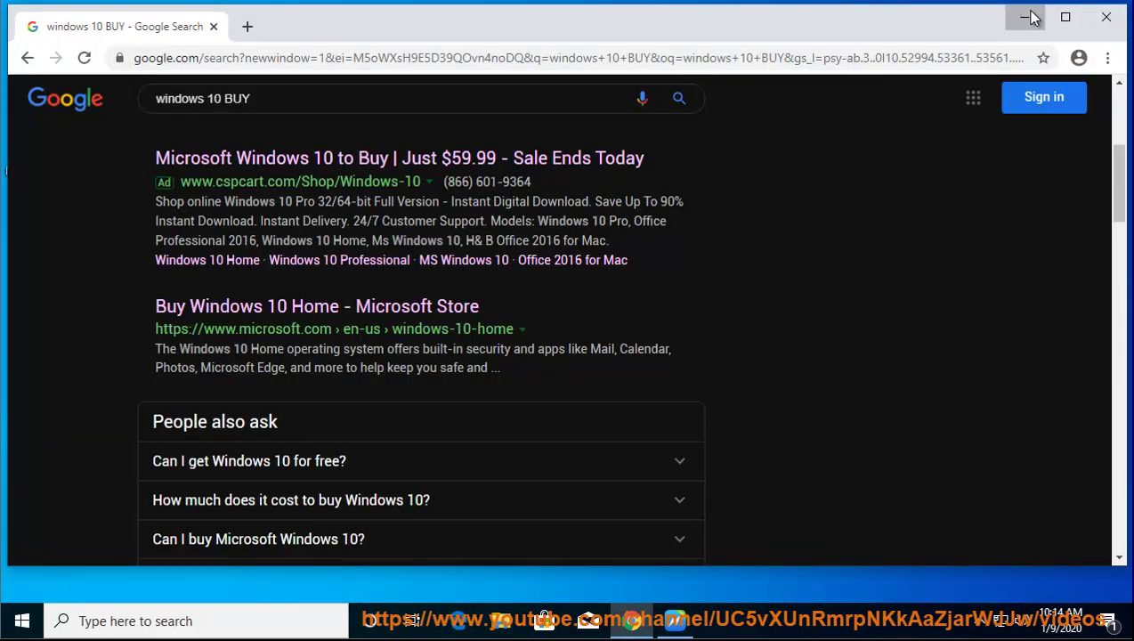
Step: Minimize the Chrome window and open the files on DVD Drive (D:) from This PC
click(1033, 17)
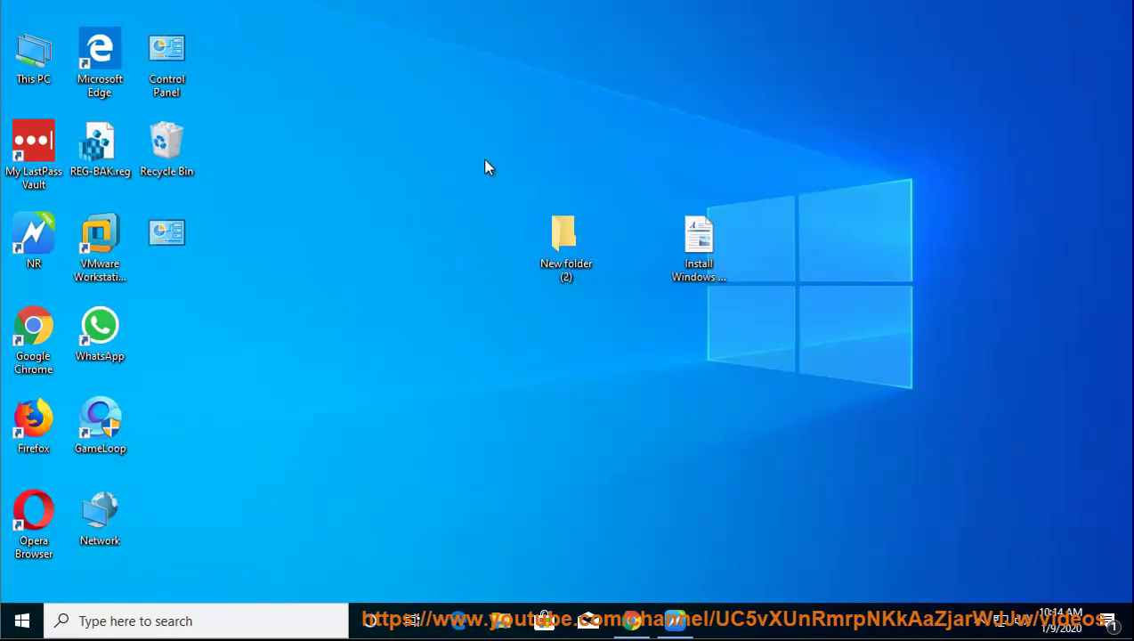
double_click(33, 64)
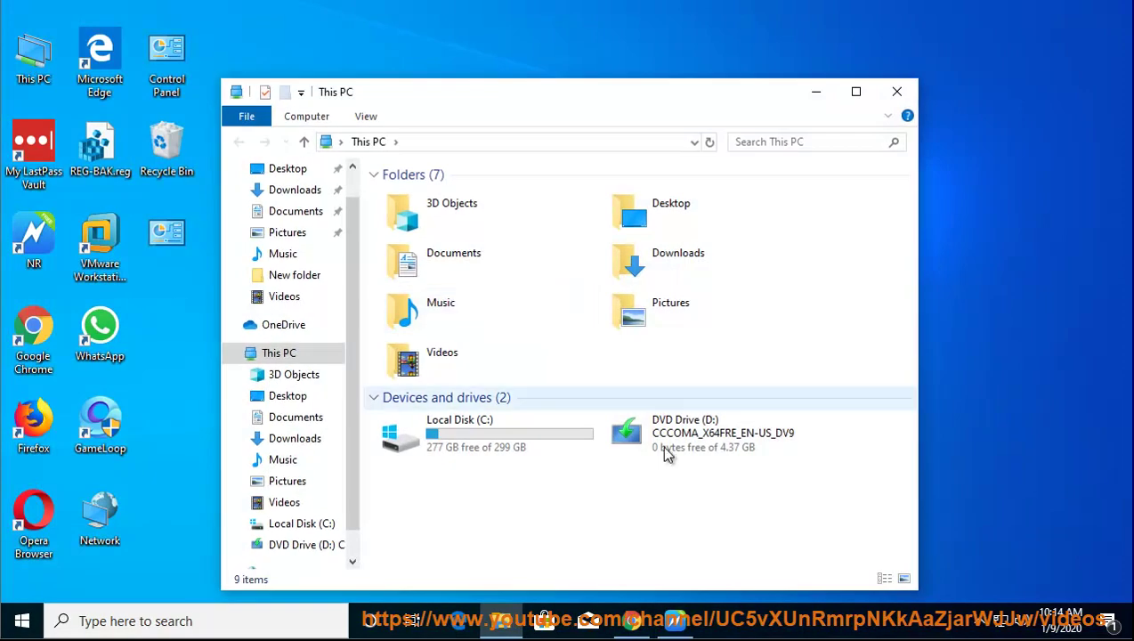
double_click(648, 436)
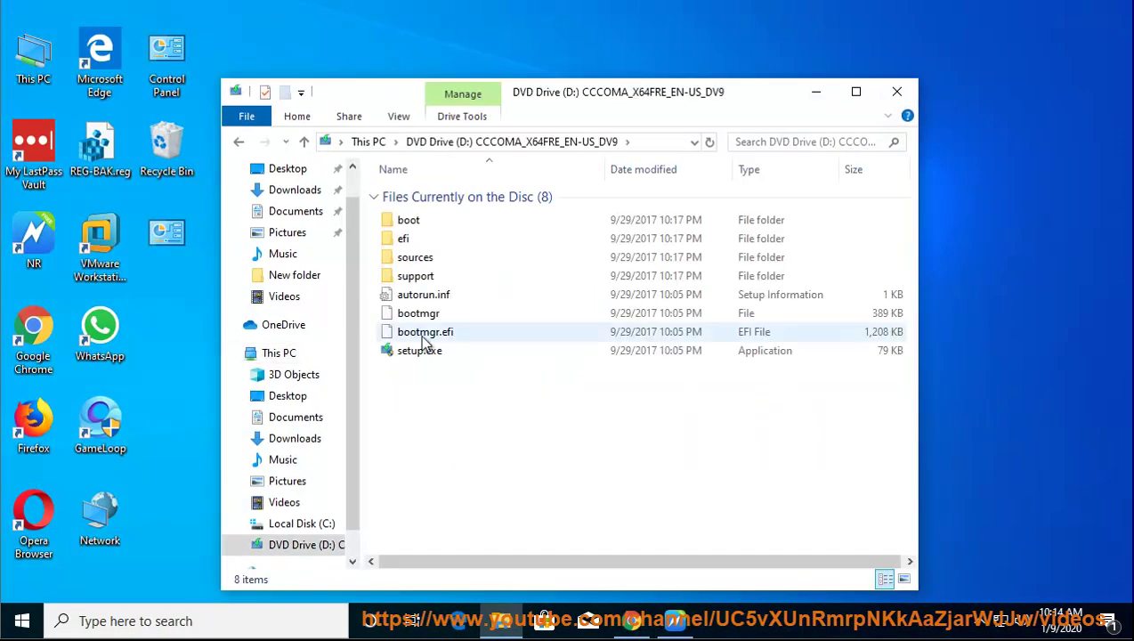
Step: Check the digital signatures and general details in the properties of setup.exe, then dismiss them without changes
click(411, 352)
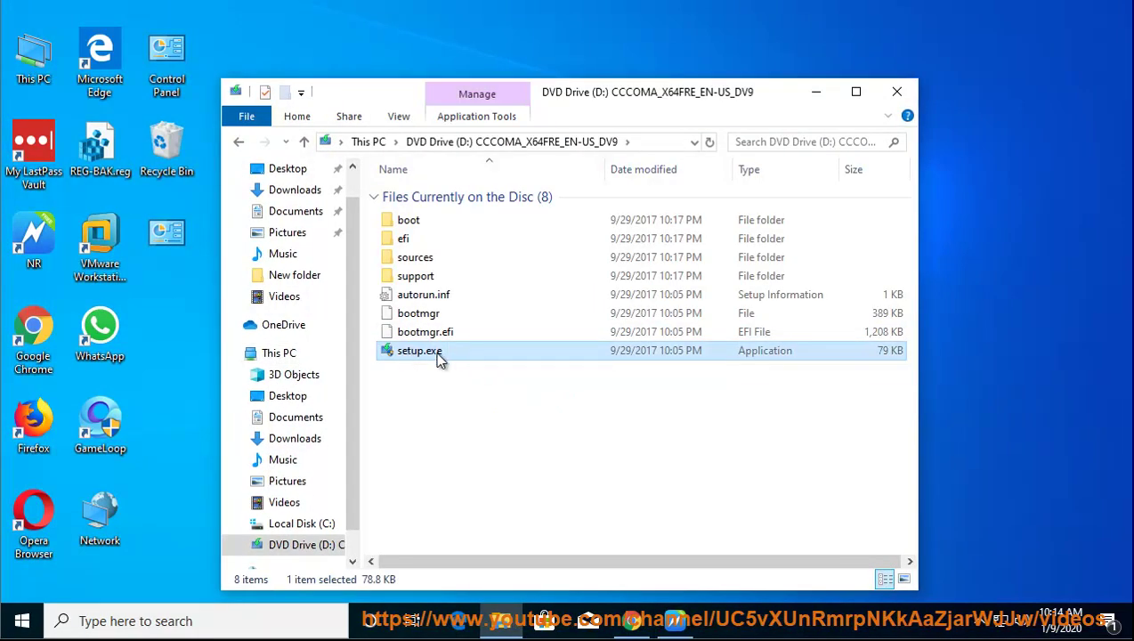
right_click(438, 357)
click(486, 585)
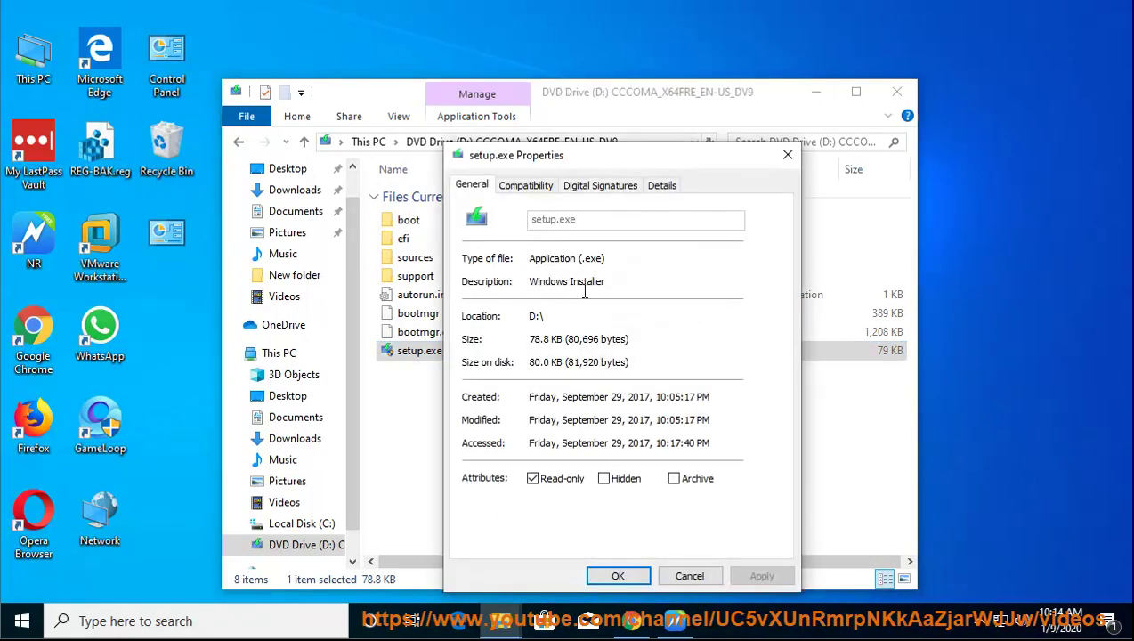
click(592, 187)
click(544, 257)
click(540, 273)
click(472, 186)
drag(630, 362, 470, 365)
click(689, 577)
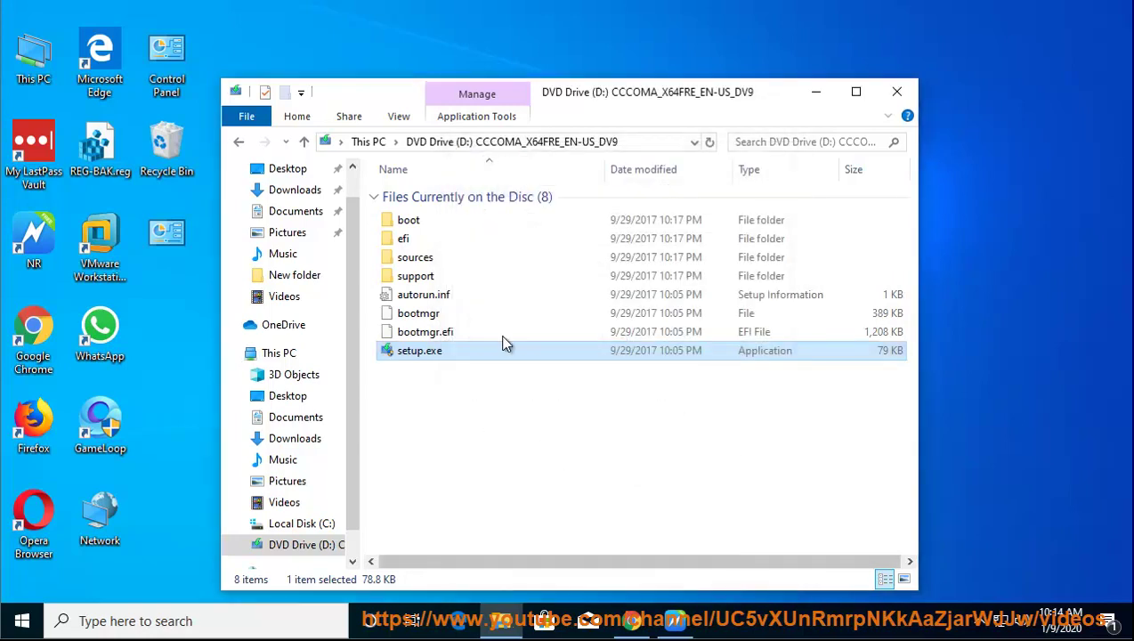
Step: Go back to This PC, check the properties of DVD Drive (D:), and dismiss them without changes
click(369, 142)
double_click(691, 451)
right_click(693, 452)
click(712, 447)
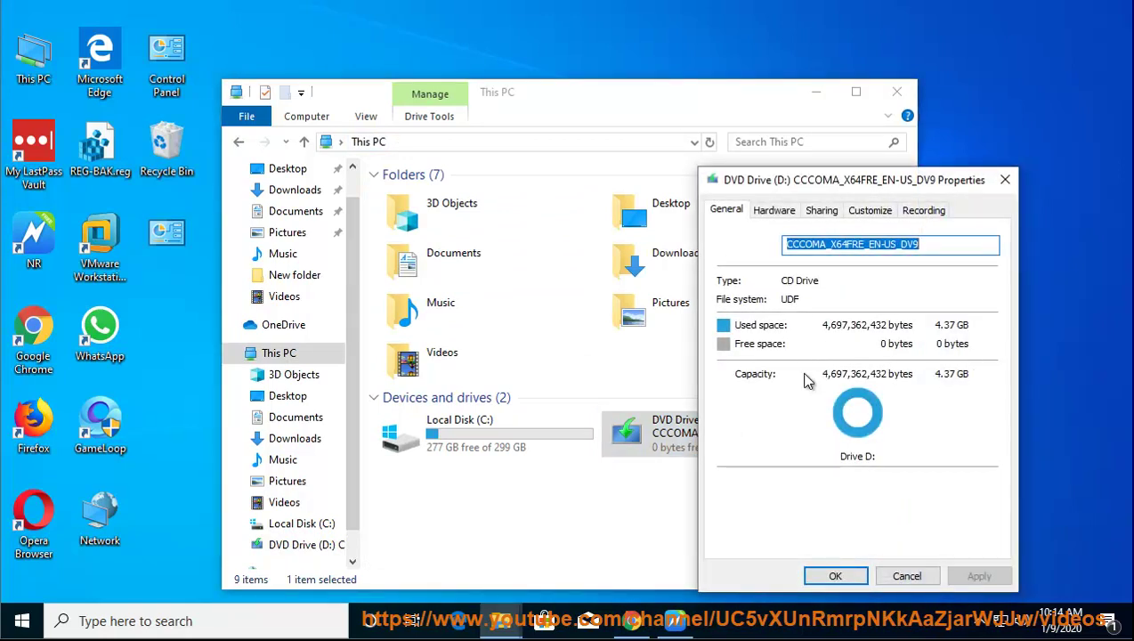
click(908, 577)
click(760, 527)
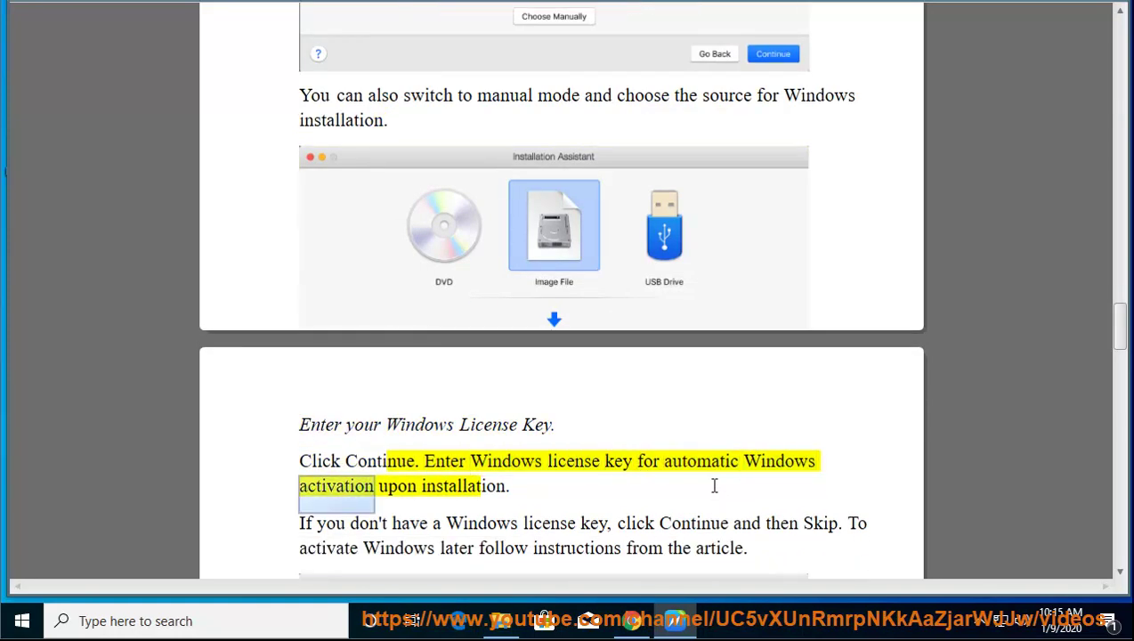
Step: Read the guide's instructions on the Windows license key, usage profile, name and location, starting the installation, and Parallels Tools
scroll(714, 485, down, 3)
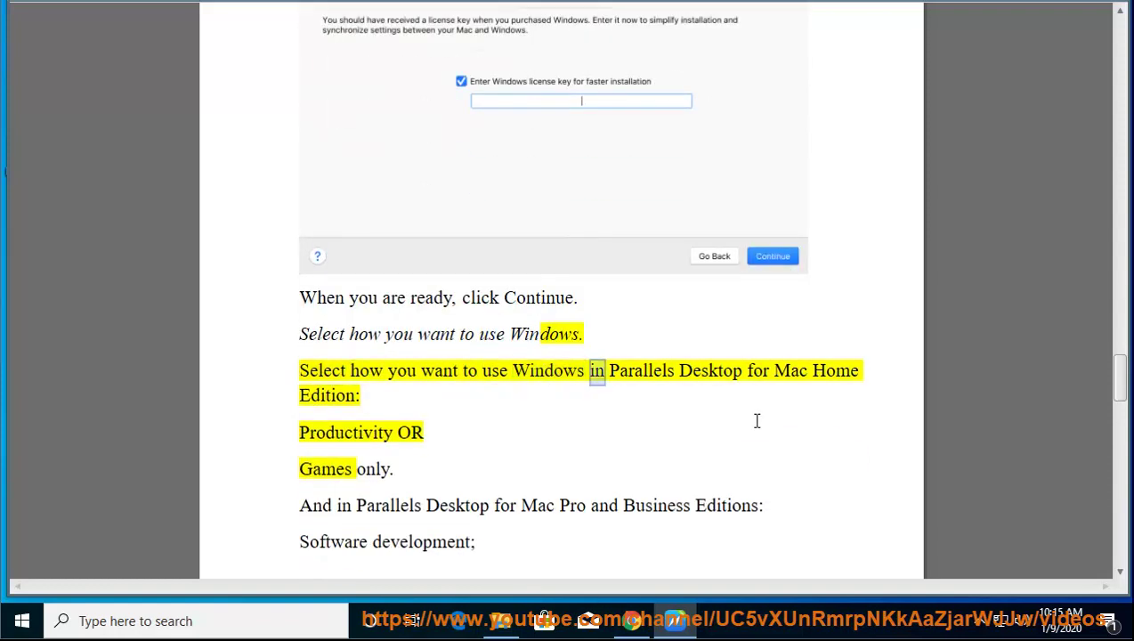
scroll(641, 426, down, 5)
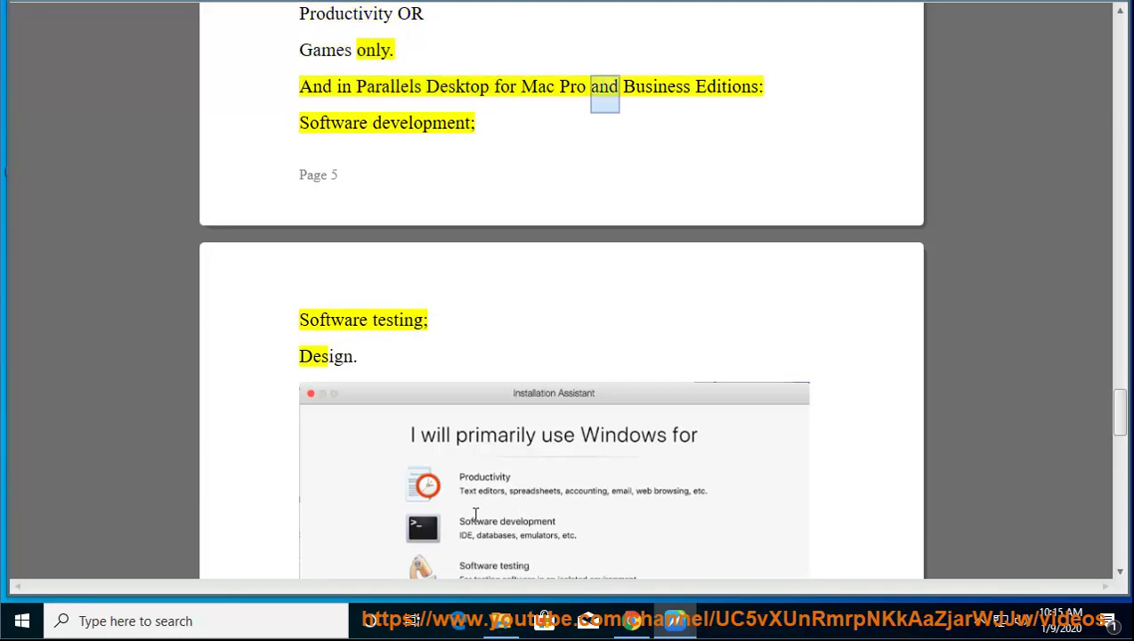
scroll(485, 511, down, 1)
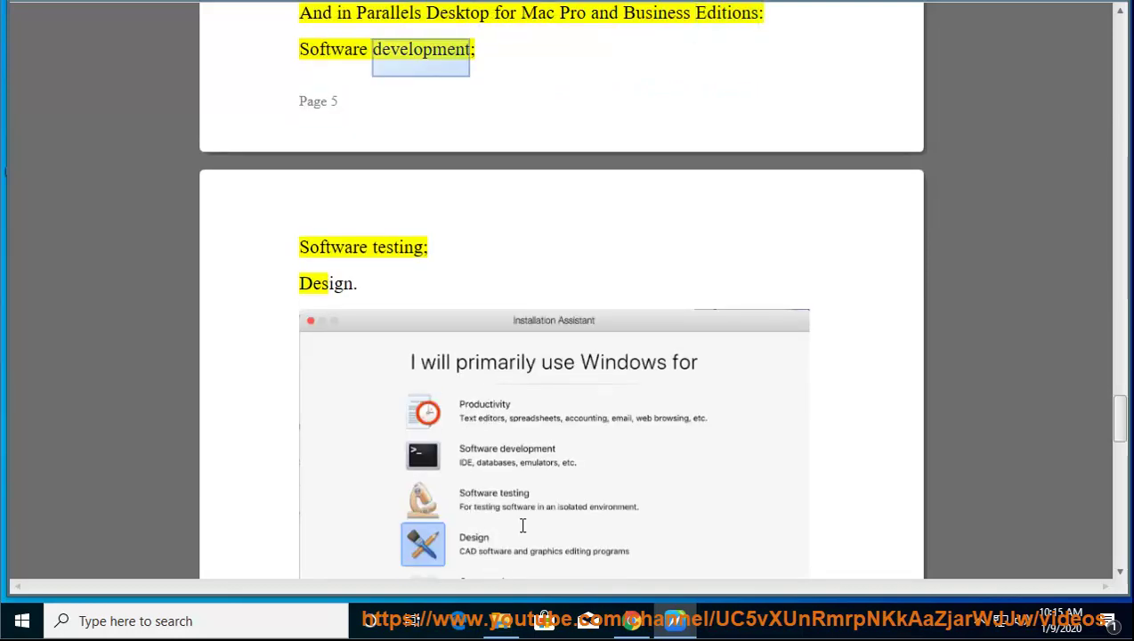
scroll(523, 527, down, 1)
scroll(523, 526, down, 1)
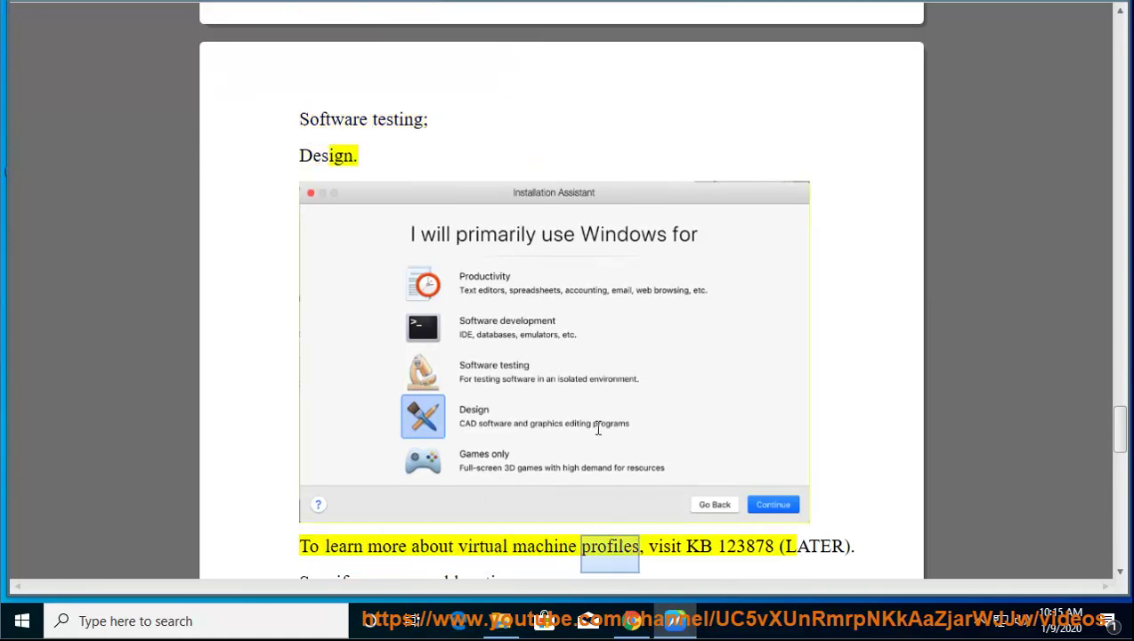
scroll(768, 412, down, 1)
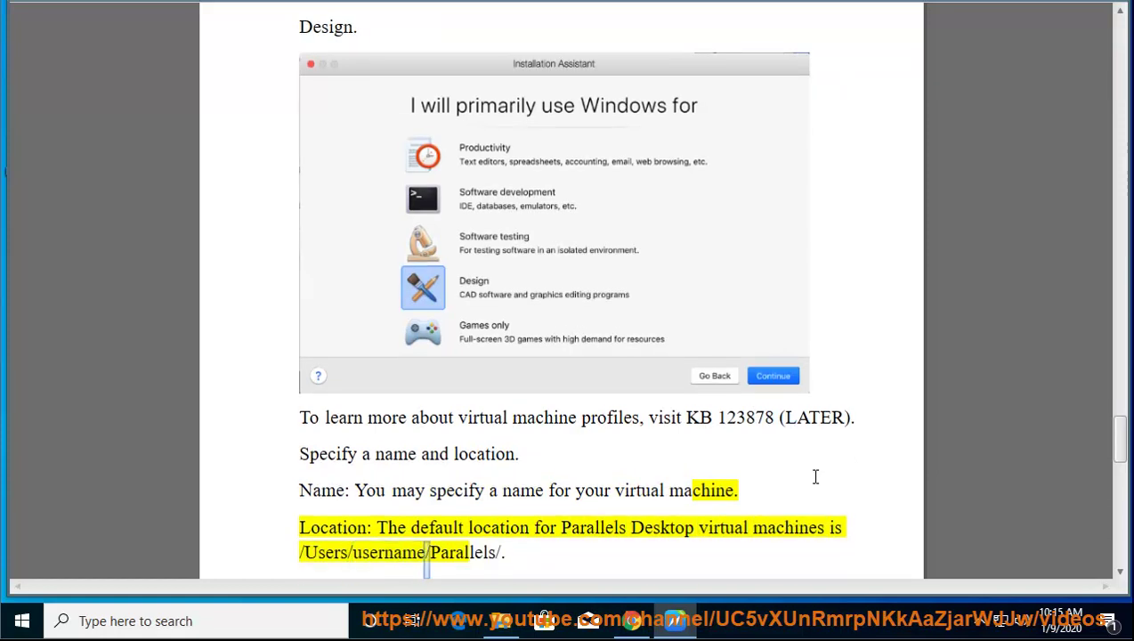
scroll(815, 474, down, 3)
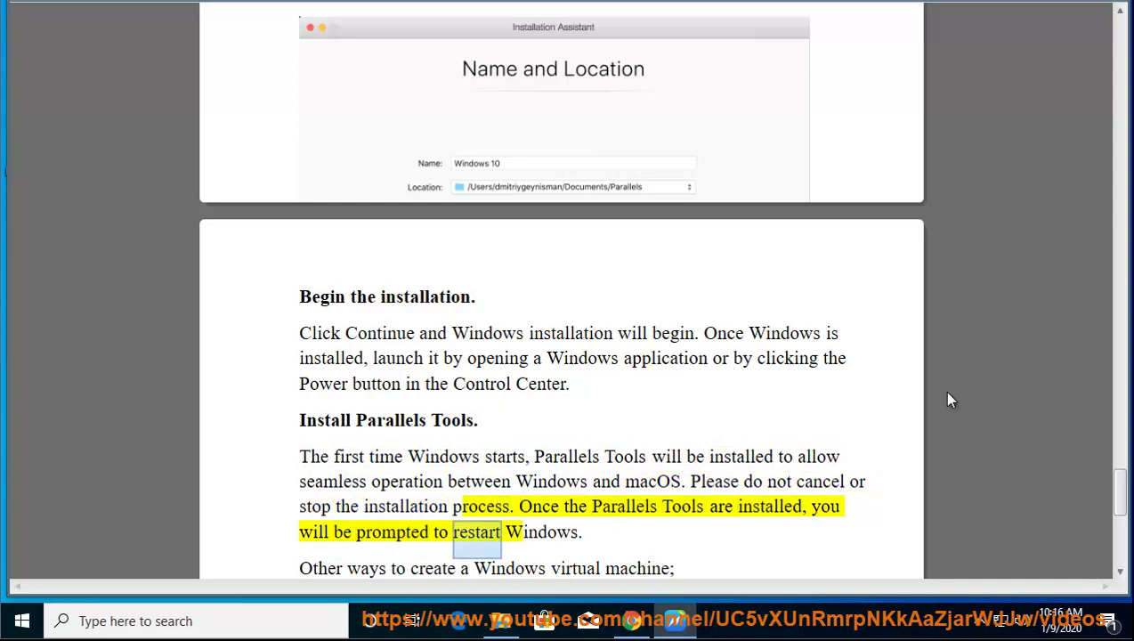
scroll(742, 469, down, 1)
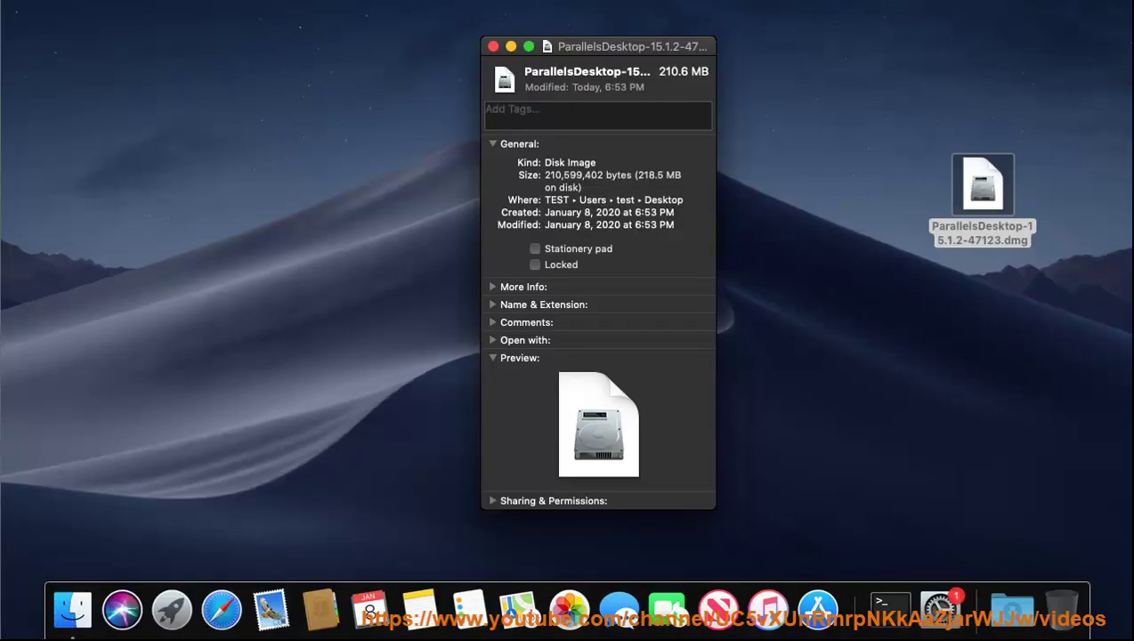
Step: On the Mac, open ParallelsDesktop-15.1.2-47123.dmg and launch the Parallels Desktop 15 installer
click(492, 47)
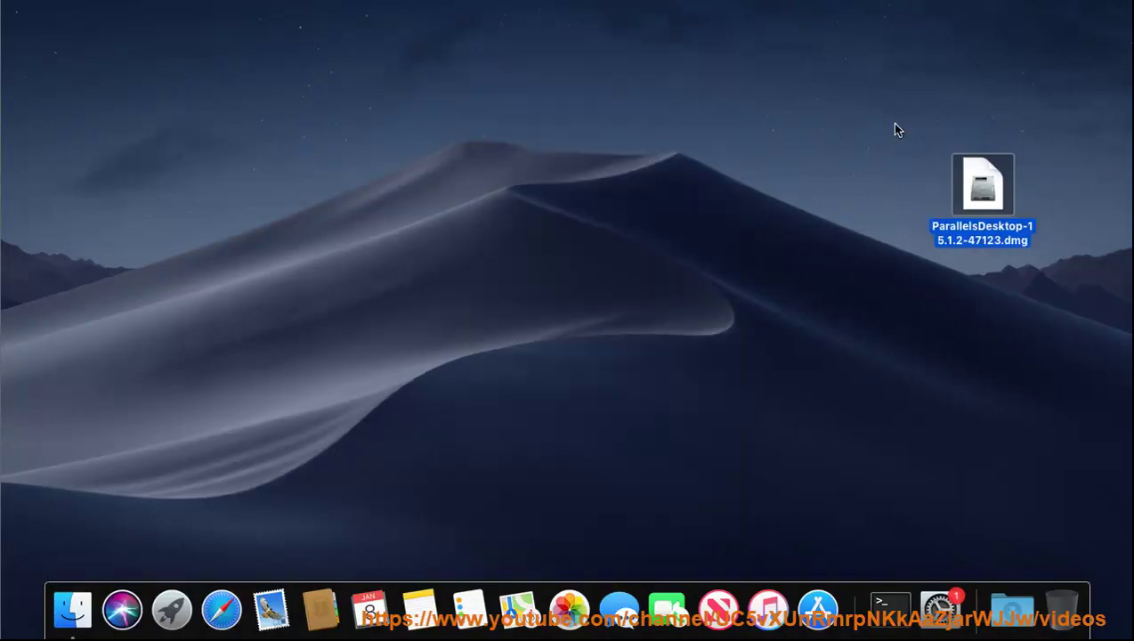
right_click(995, 171)
click(932, 183)
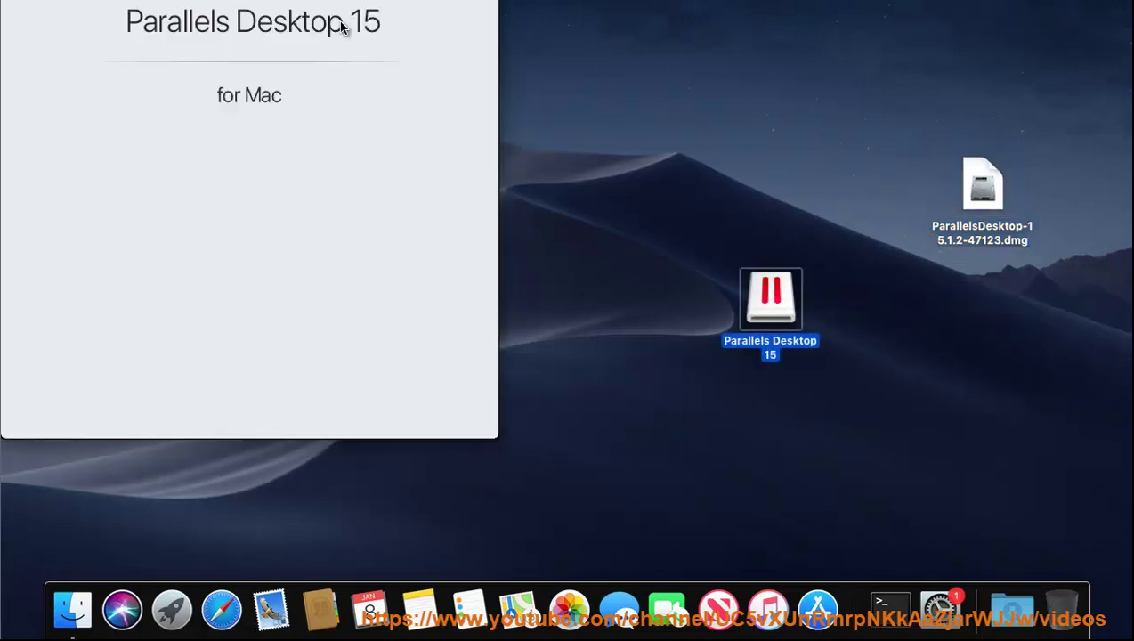
drag(311, 1, 335, 75)
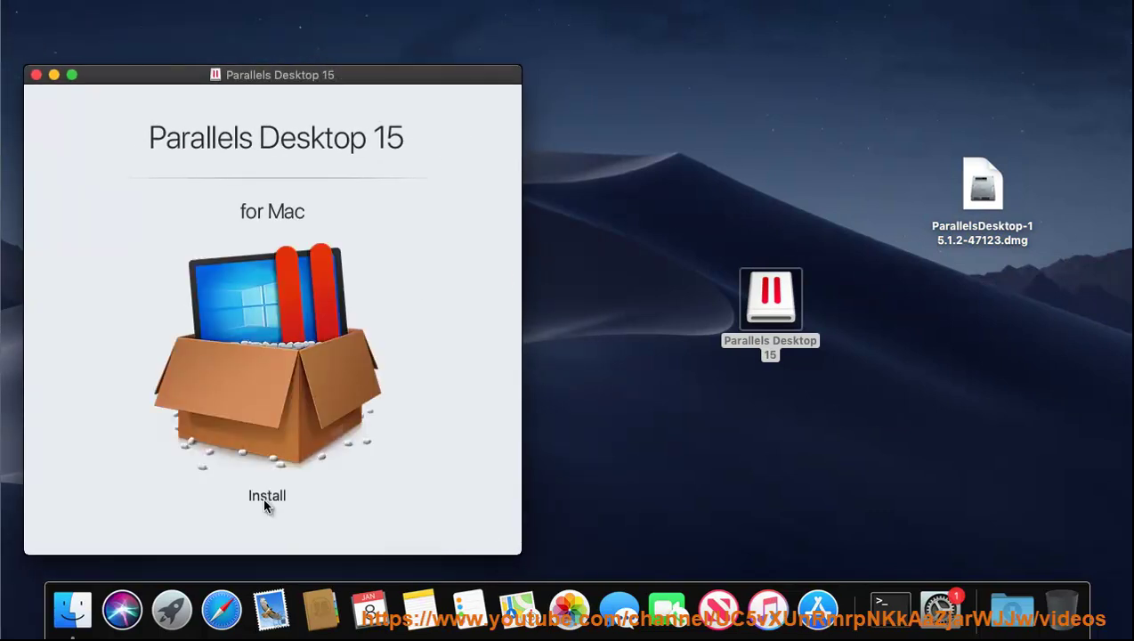
double_click(265, 496)
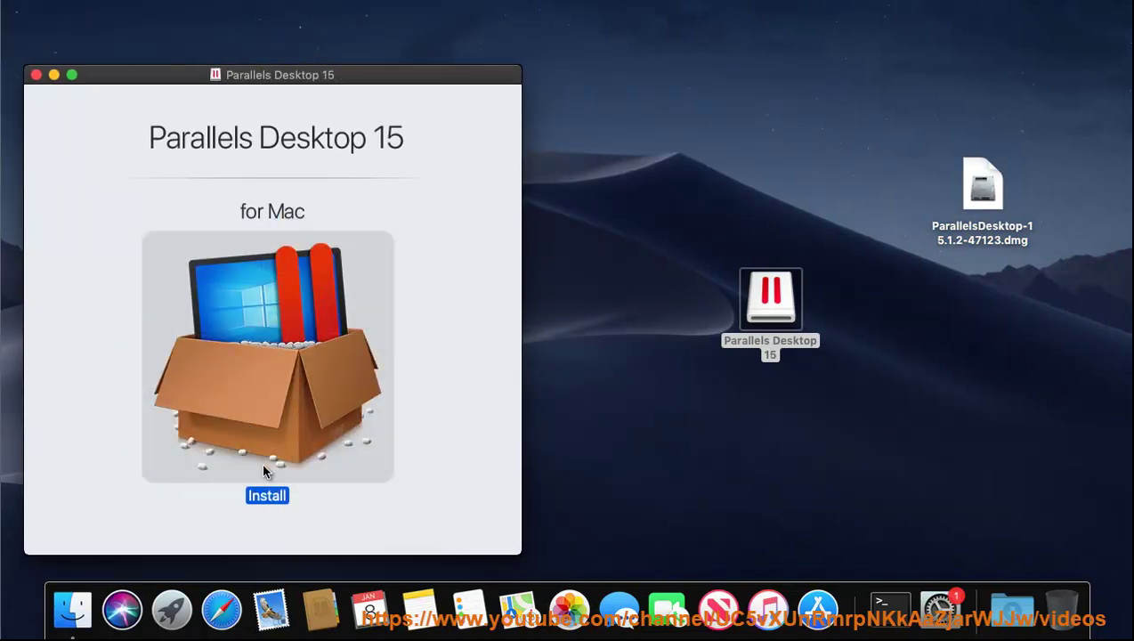
Step: Place the ParallelsDesktop-15.1.2-47123.dmg icon beside the mounted Parallels Desktop 15 disk and move the installer's progress dialog aside
drag(587, 93, 787, 67)
drag(977, 200, 864, 329)
drag(880, 331, 886, 311)
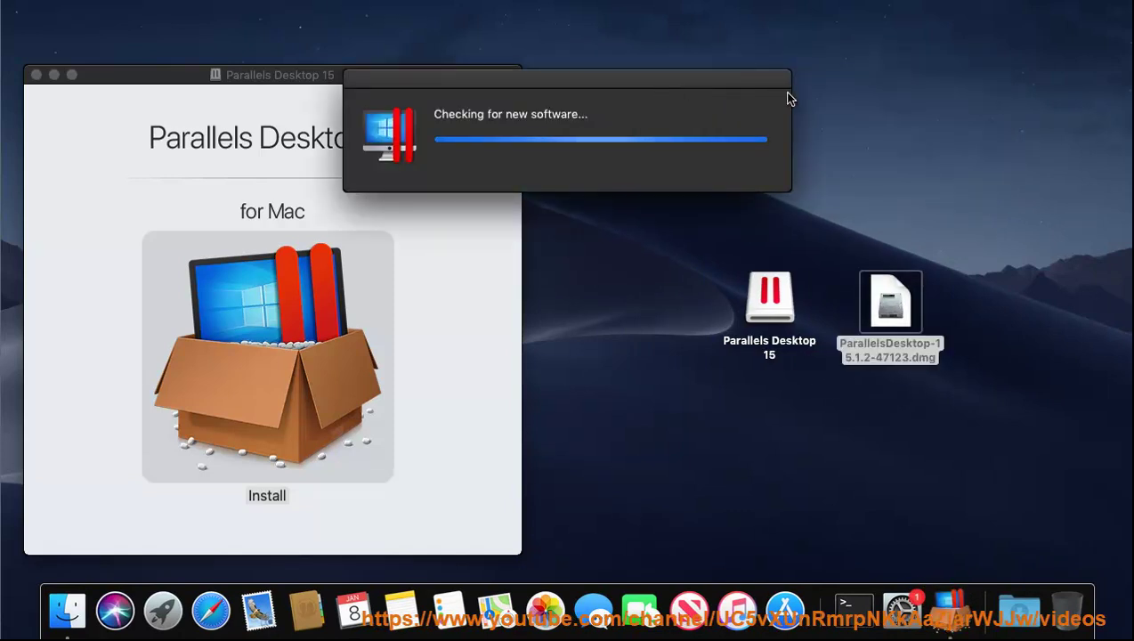
drag(630, 81, 750, 90)
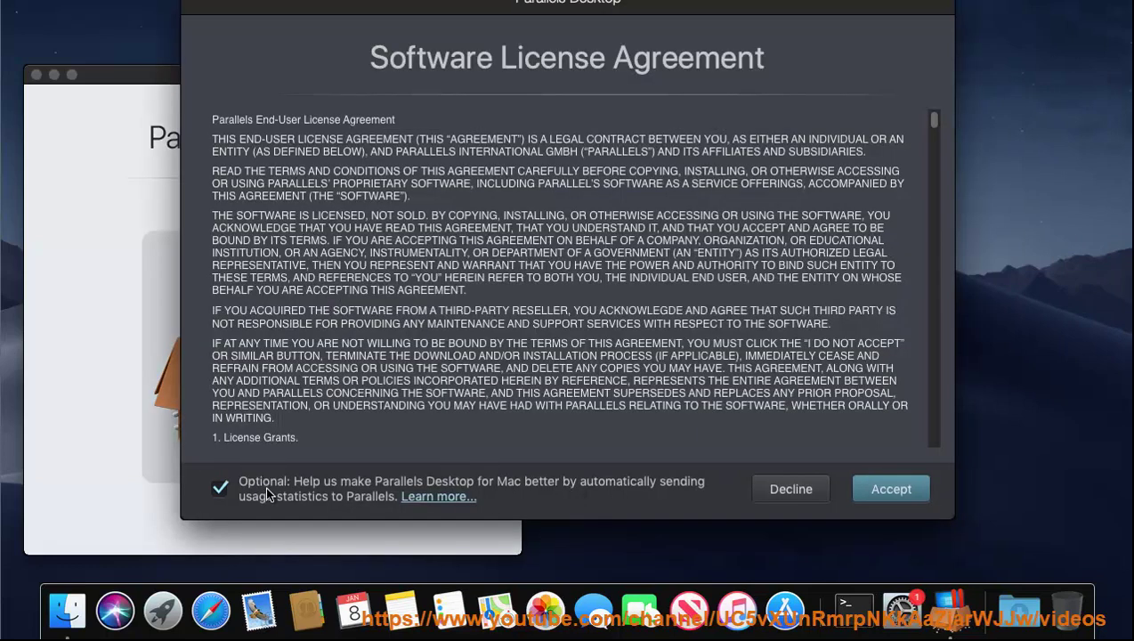
Step: Opt out of sending usage statistics to Parallels and accept the Software License Agreement
click(220, 488)
click(887, 489)
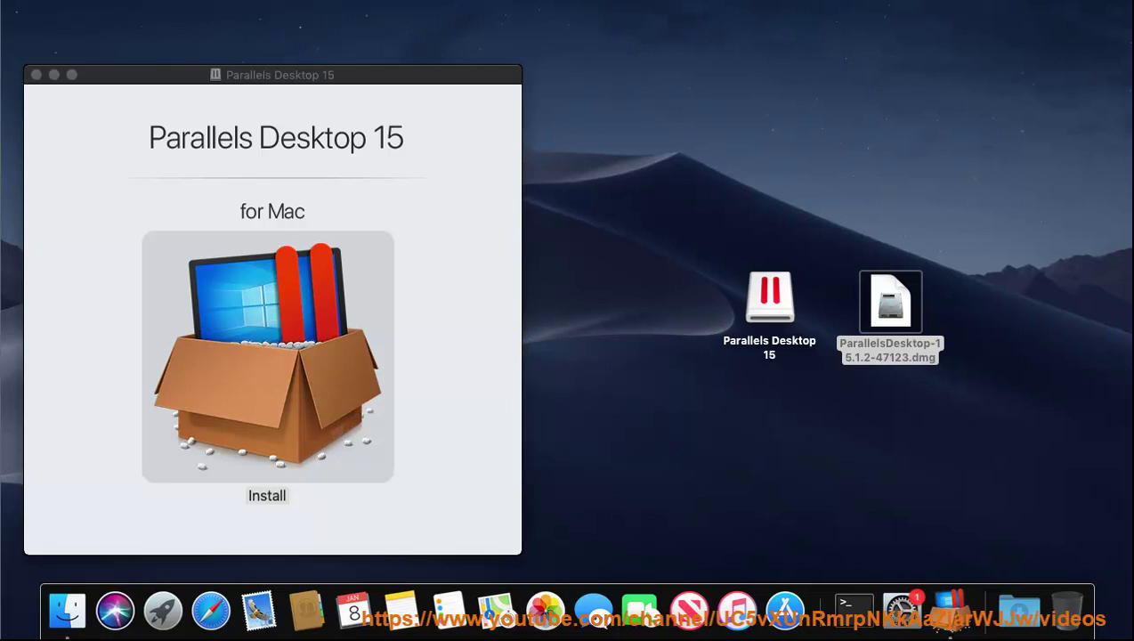
Step: Enter the account password to authorize the Parallels Desktop installation
drag(571, 136, 689, 236)
text(xxx)
click(814, 392)
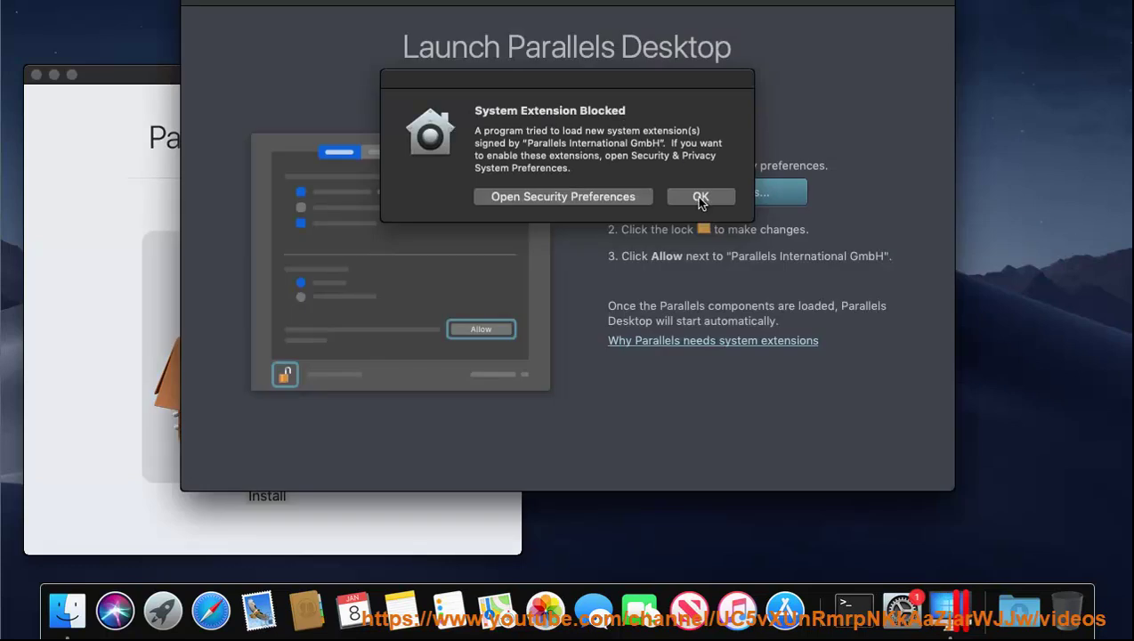
Step: Allow the blocked system software from "Parallels International GmbH" in Security & Privacy, and minimize the preferences and installer windows
click(556, 196)
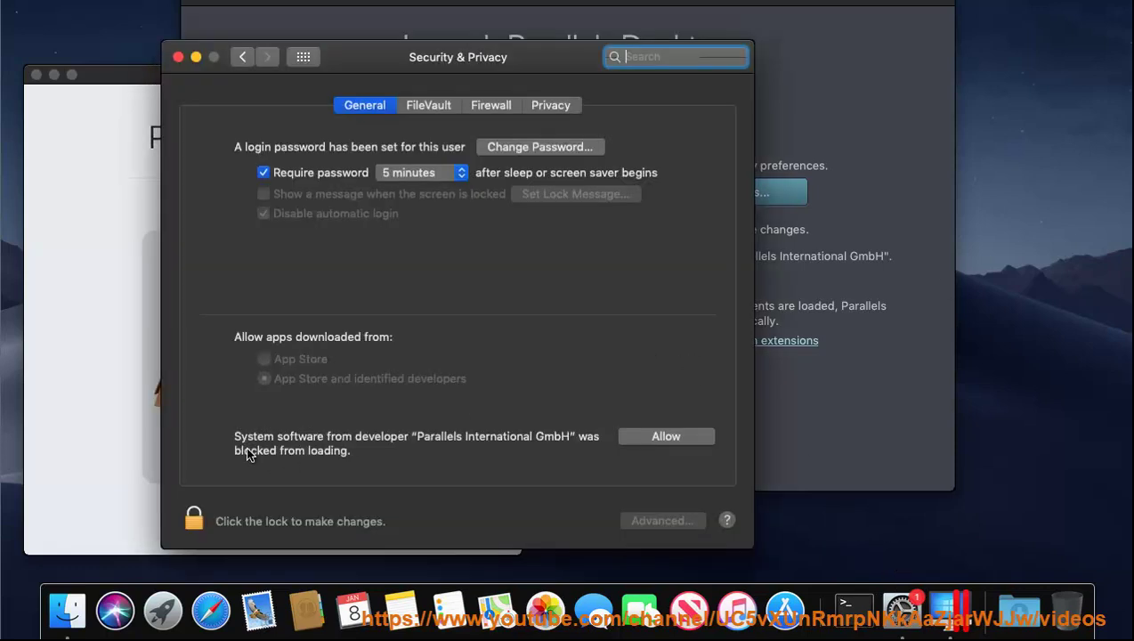
click(695, 446)
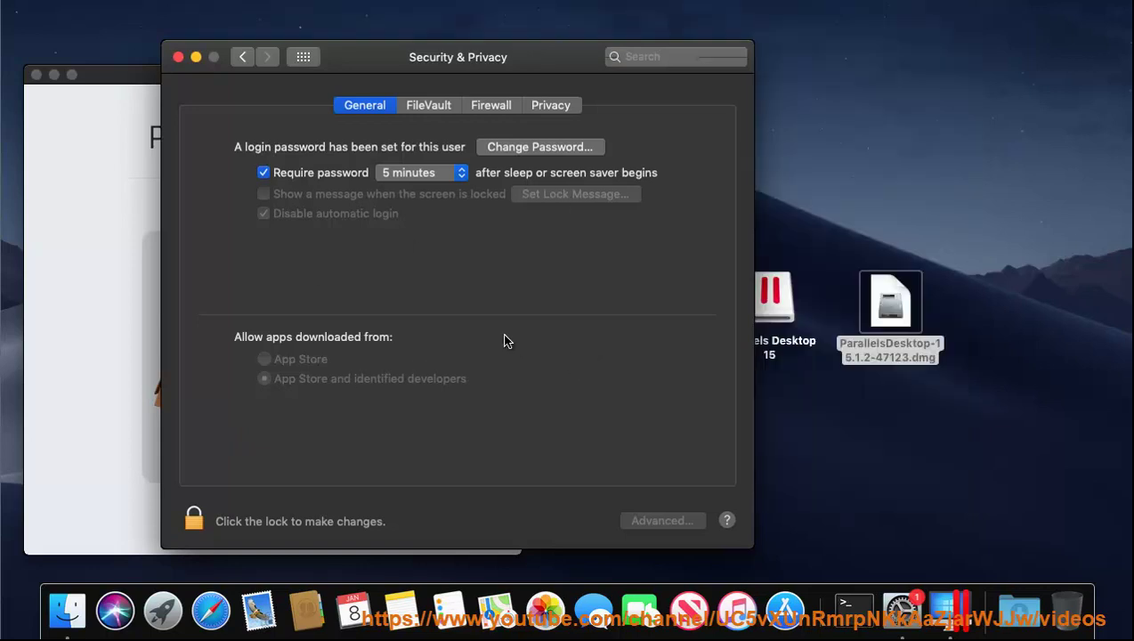
click(194, 58)
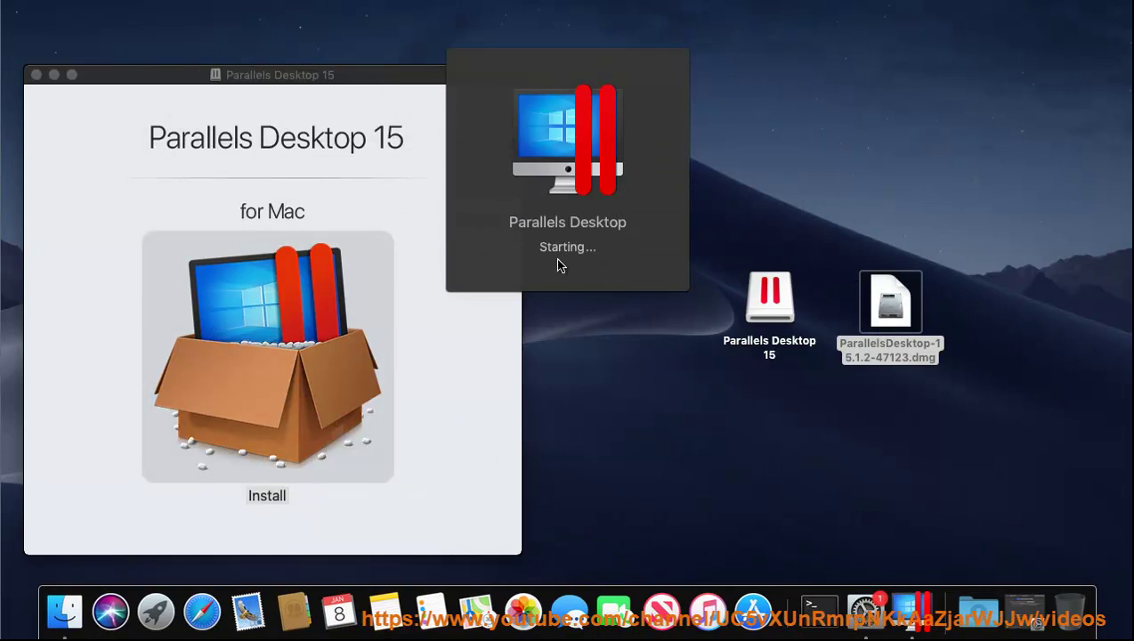
click(54, 74)
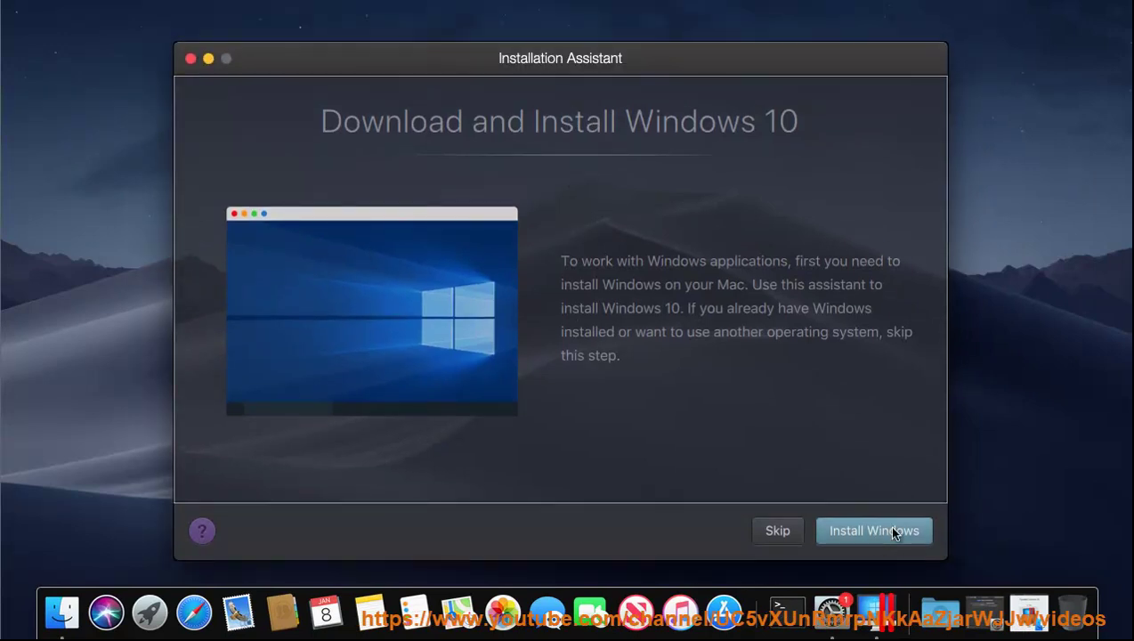
Step: Start the Windows 10 download and installation in the Installation Assistant, and pause the download
click(848, 525)
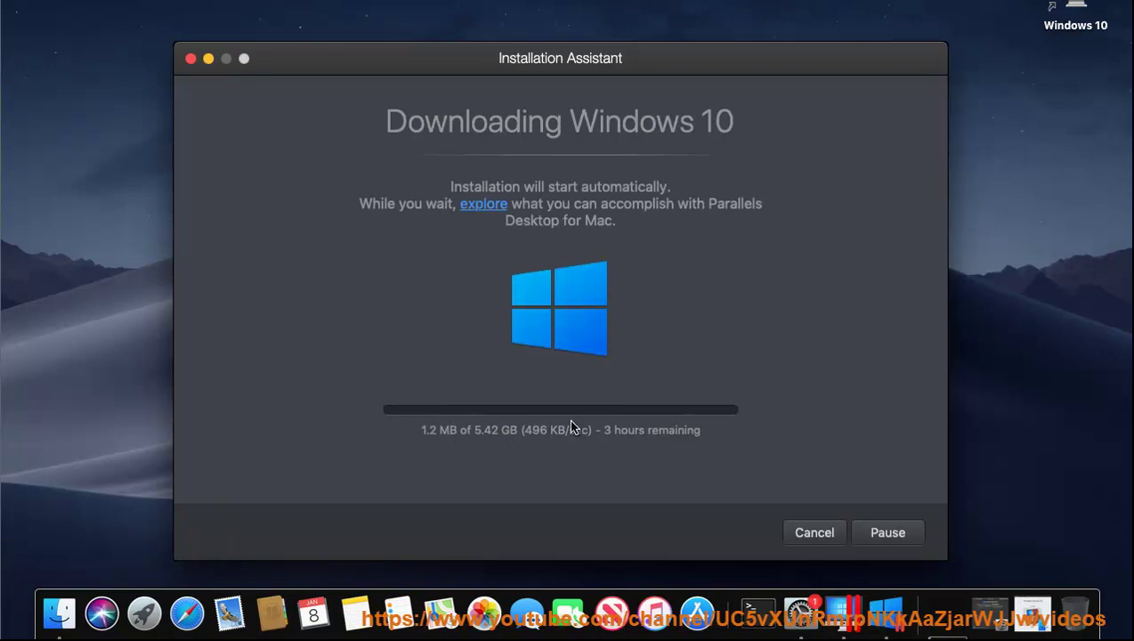
click(873, 534)
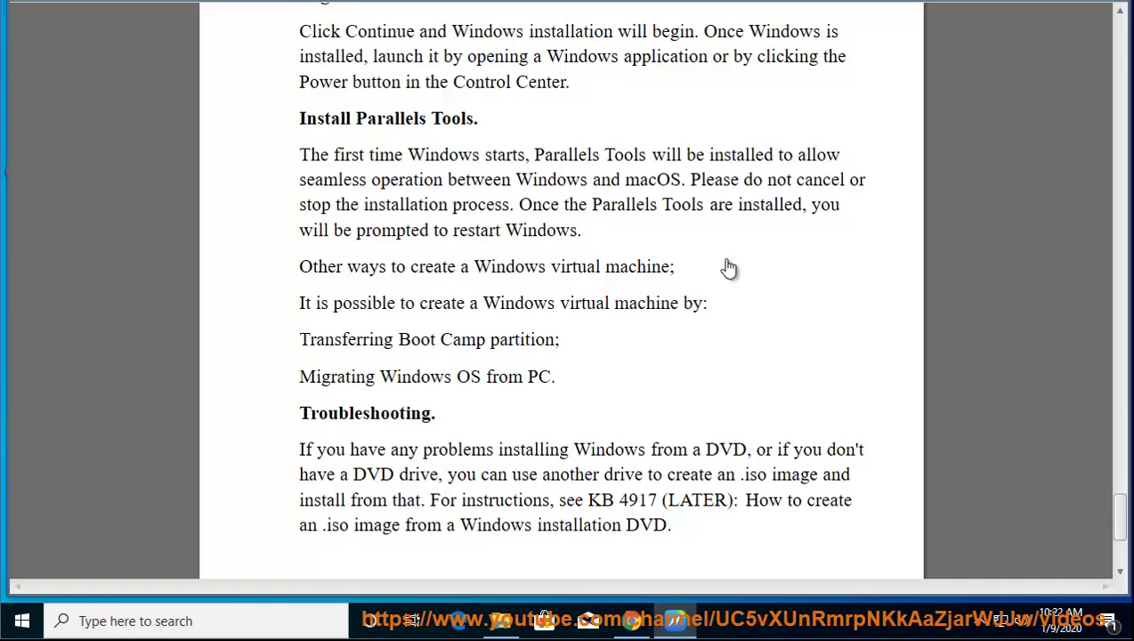
Step: Return to the beginning of the guide and highlight the Video Content list from item 1 to item 6
drag(1111, 522, 1127, 25)
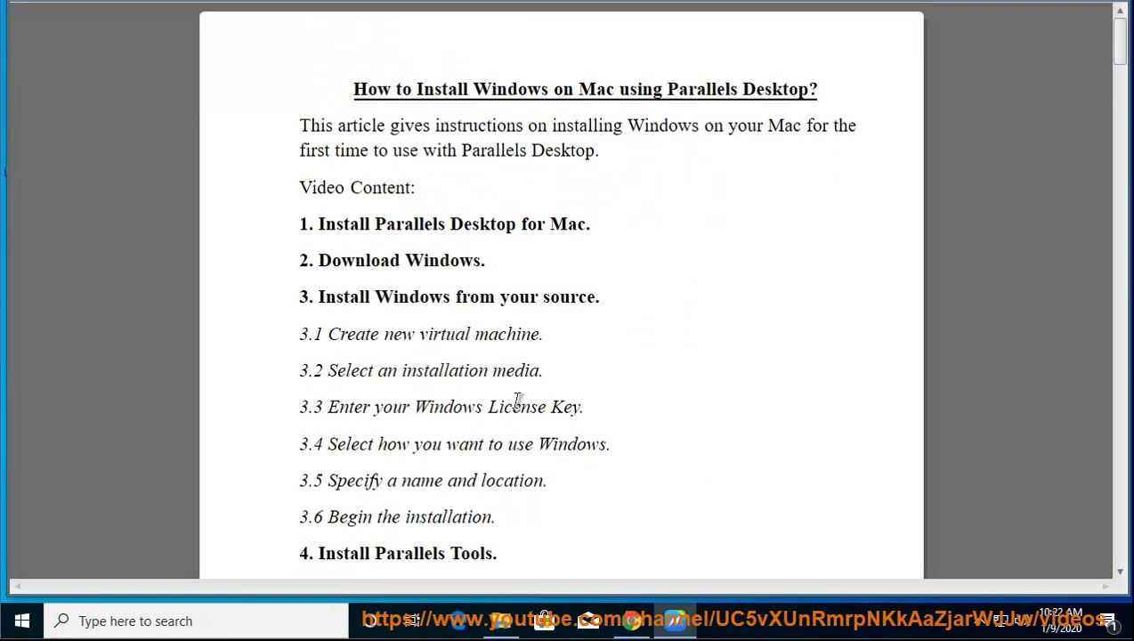
drag(1122, 57, 1123, 71)
drag(468, 480, 251, 84)
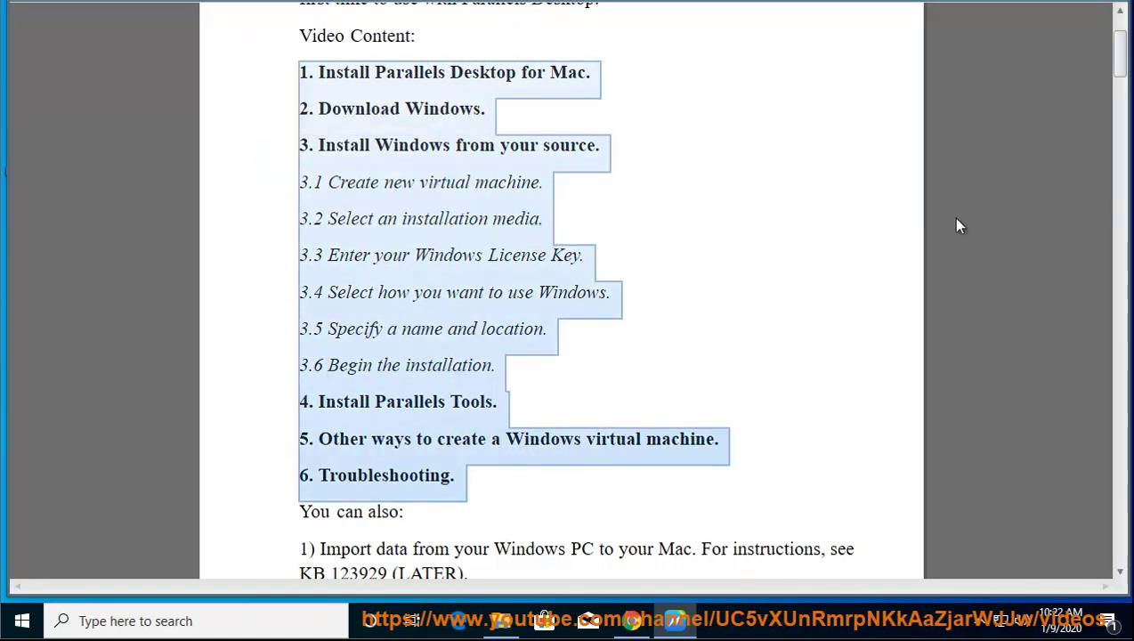